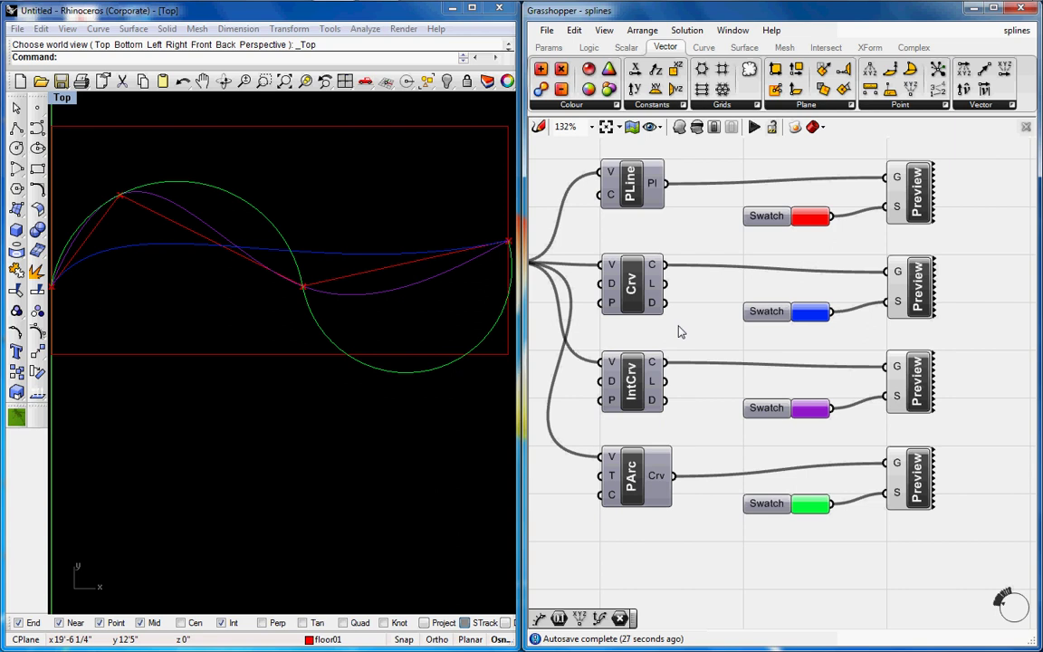
Create a new blank Grasshopper document and shift the Rhino Top view so the origin sits near its lower corner.
left_click(547, 30)
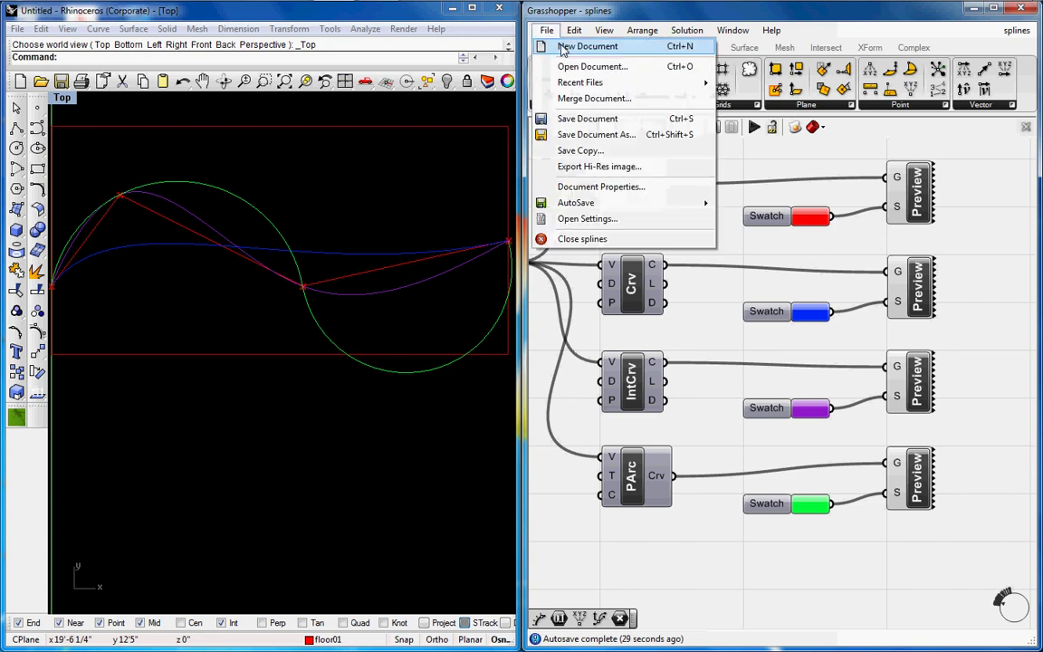
left_click(572, 44)
right_click_drag(365, 426, 372, 235)
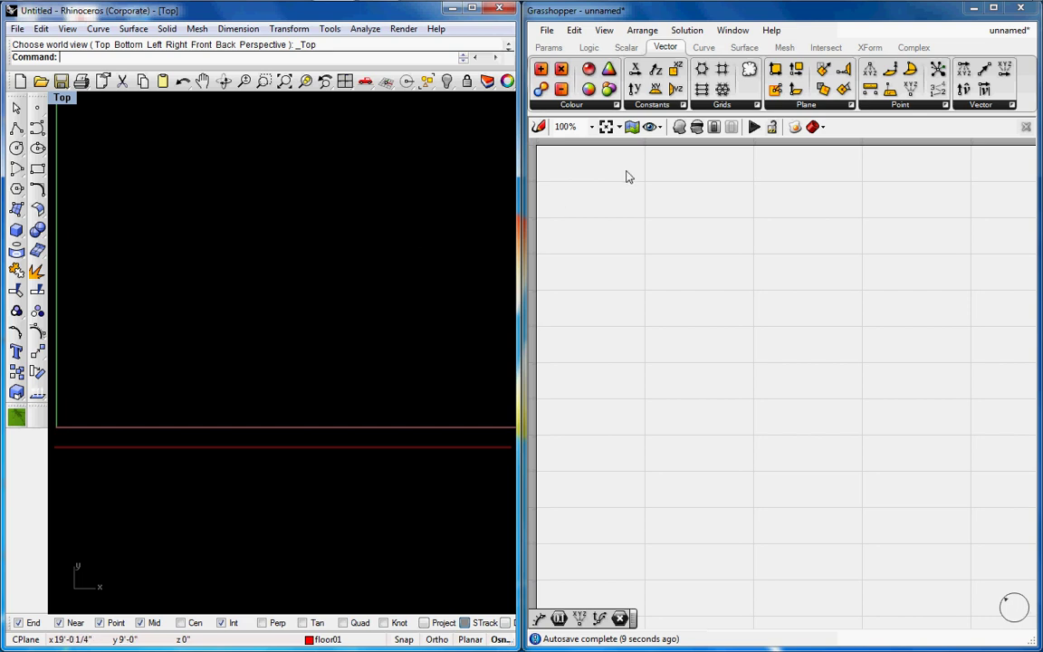
Place two Point XYZ components on the canvas, one below the other.
left_click(892, 107)
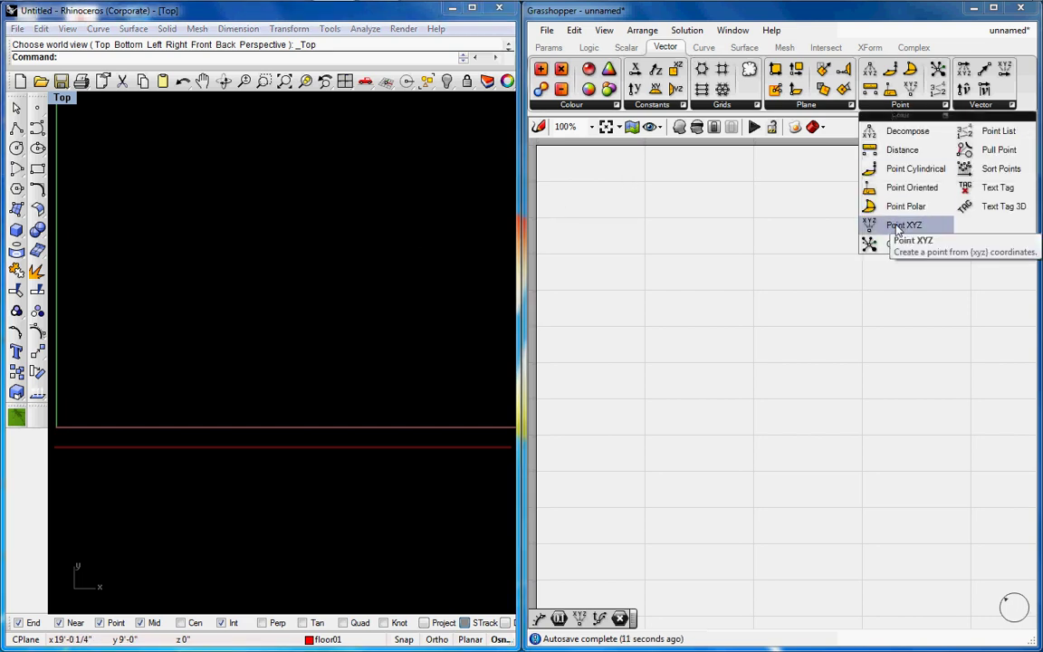
left_click_drag(902, 226, 927, 361)
scroll(947, 263, "up", 3)
scroll(947, 258, "up", 1)
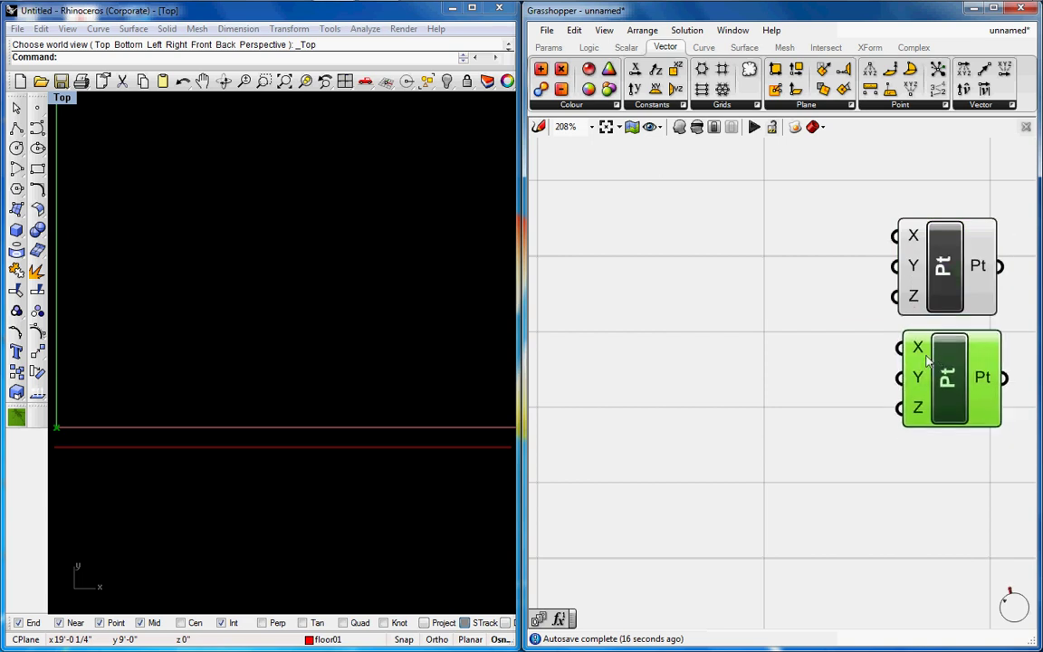
Add a Series component and connect its output to the X inputs of both Point XYZ components.
left_click(589, 48)
left_click(875, 104)
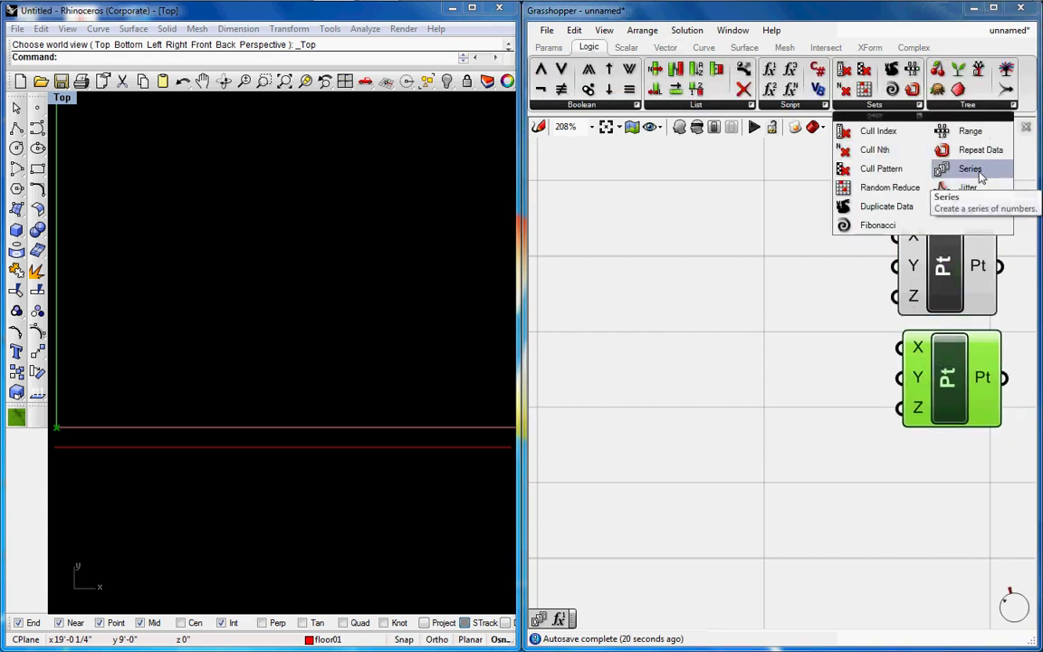
left_click(970, 168)
left_click(679, 350)
left_click_drag(689, 353, 894, 235)
left_click_drag(899, 347, 748, 312)
Add an integer number slider with an upper limit and value of 20, and connect it to the Series C input.
right_click_drag(696, 335, 802, 323)
left_click(549, 48)
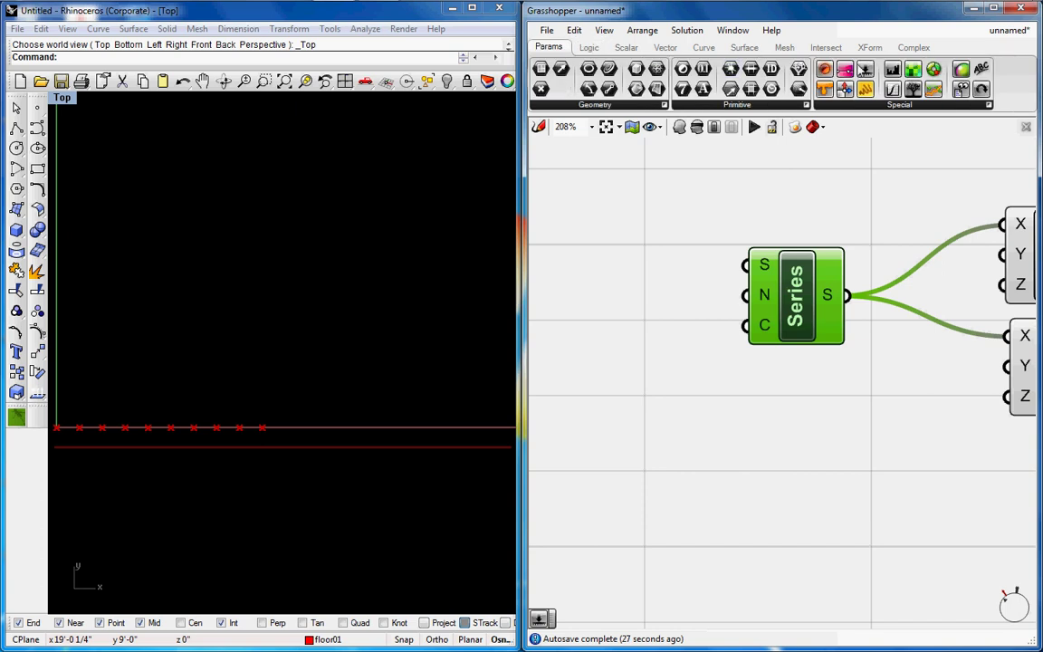
left_click_drag(775, 67, 617, 326)
right_click(612, 324)
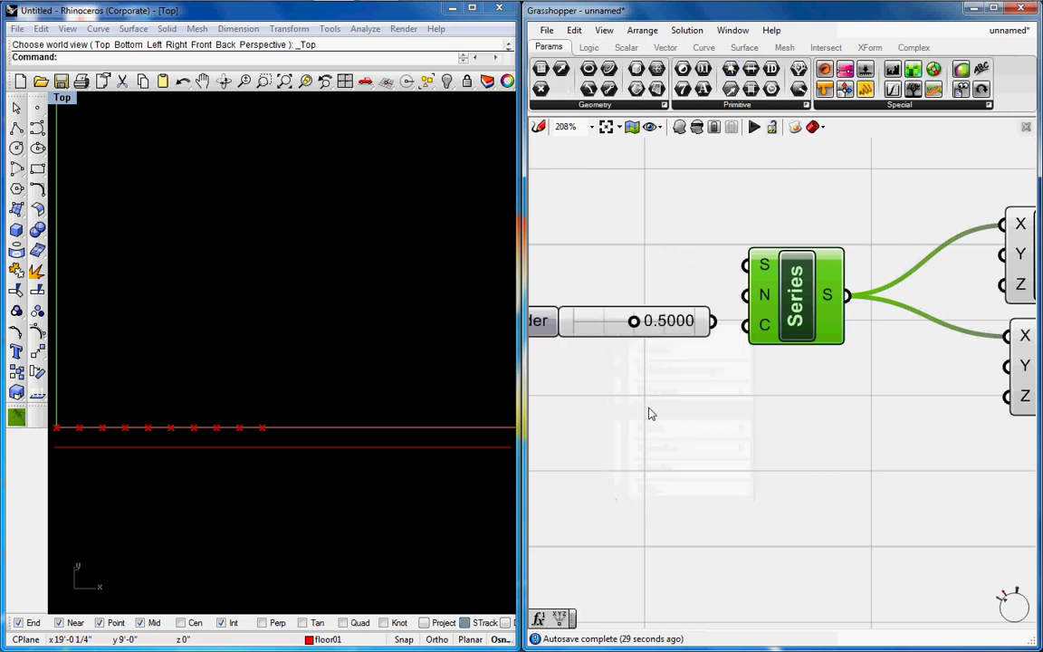
left_click(643, 410)
left_click(650, 329)
left_click(666, 348)
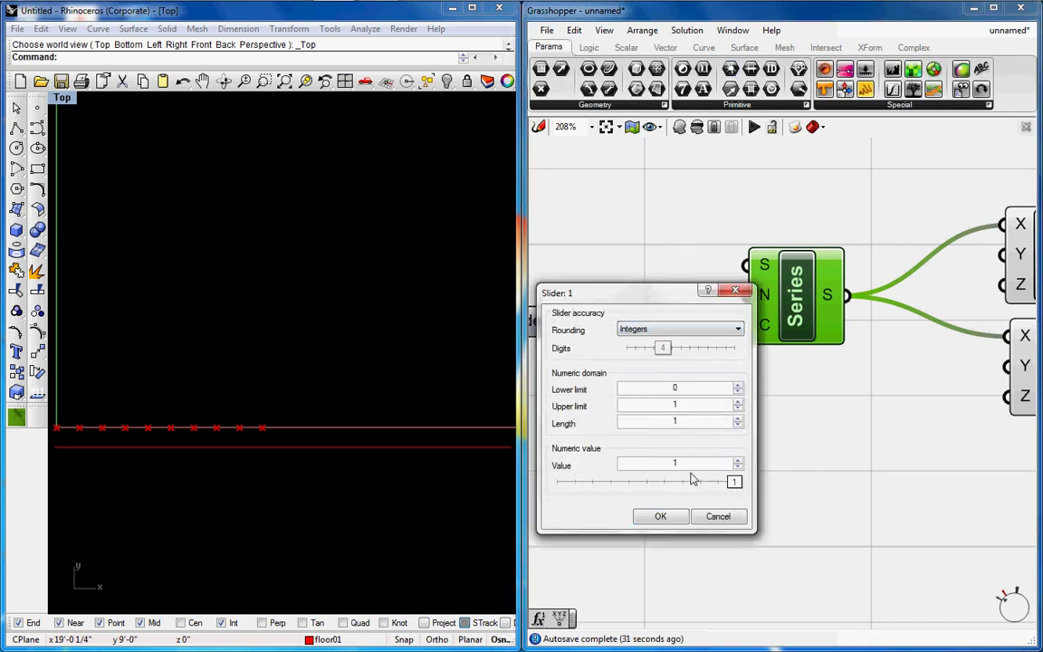
type("20")
left_click(664, 515)
left_click(674, 522)
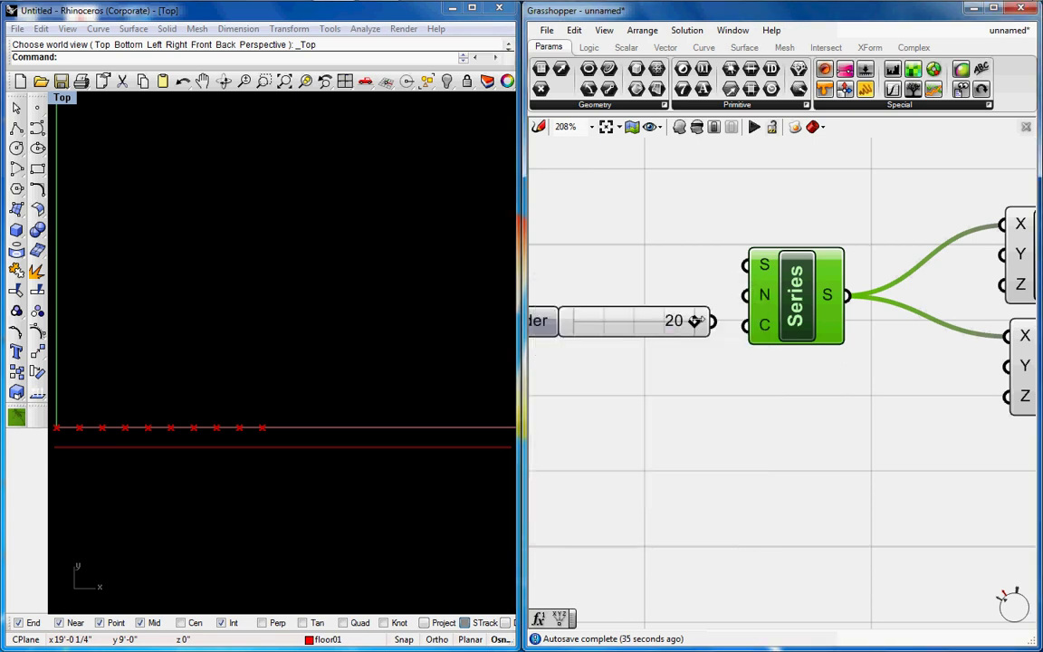
left_click_drag(671, 339, 745, 326)
Move the Series and both Point XYZ components farther away from the slider to make room between them.
right_click_drag(819, 413, 652, 400)
left_click_drag(944, 461, 647, 230)
left_click_drag(632, 273, 809, 274)
left_click(645, 375)
right_click_drag(624, 392, 746, 377)
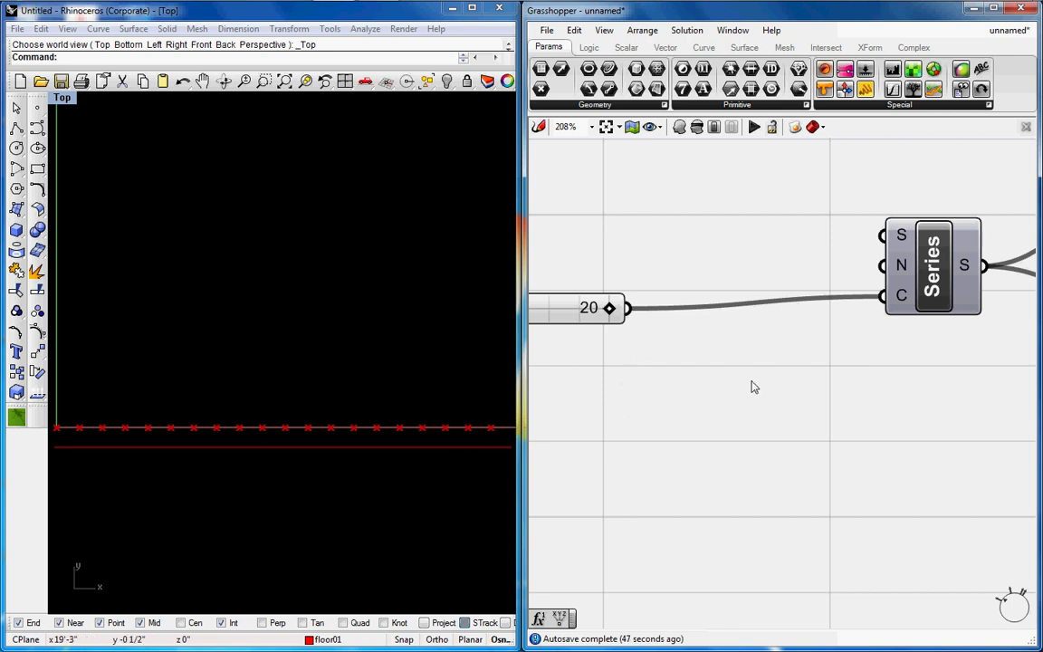
Insert a one-variable function with the expression x+1 between the slider and the Series C input.
left_click(589, 47)
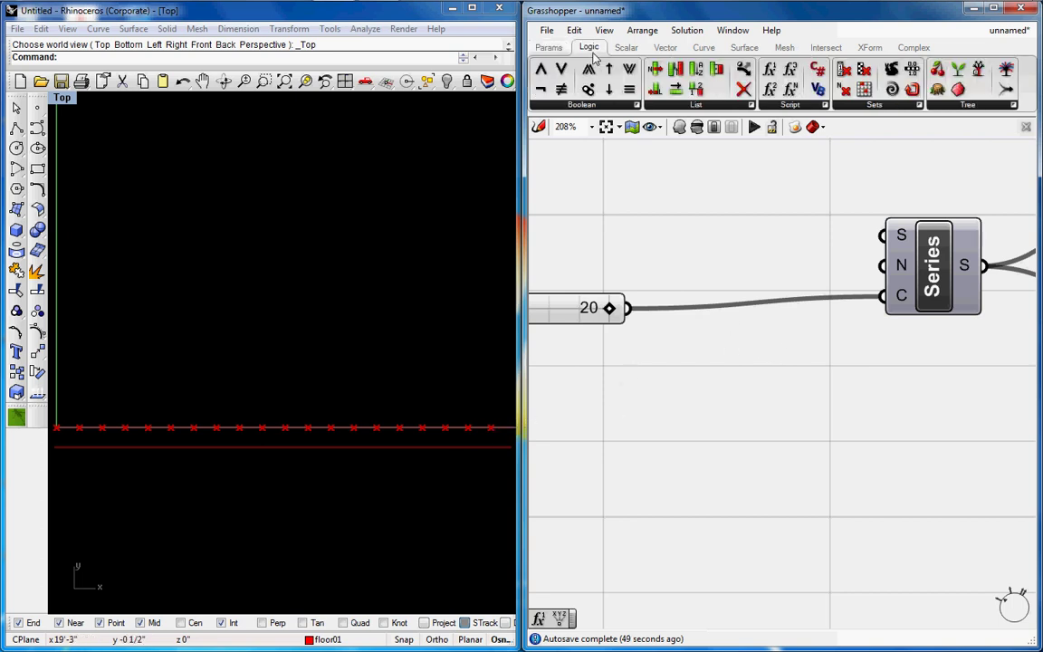
left_click_drag(770, 69, 625, 308)
right_click(710, 359)
type("x+1")
left_click(759, 505)
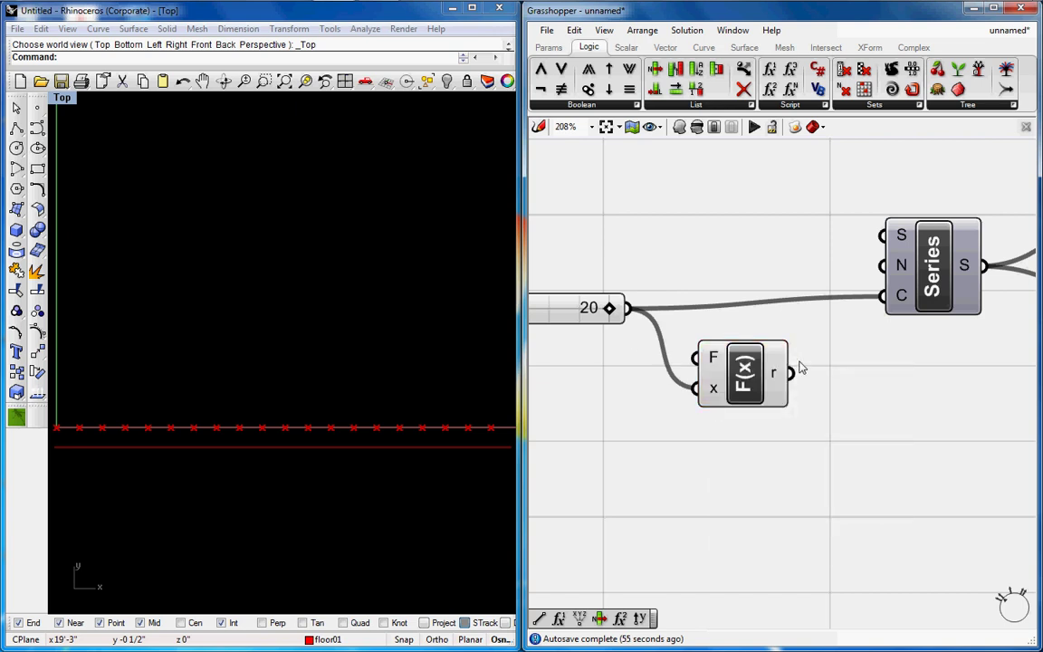
left_click_drag(790, 372, 871, 333)
right_click_drag(901, 360, 700, 369)
left_click_drag(571, 349, 618, 333)
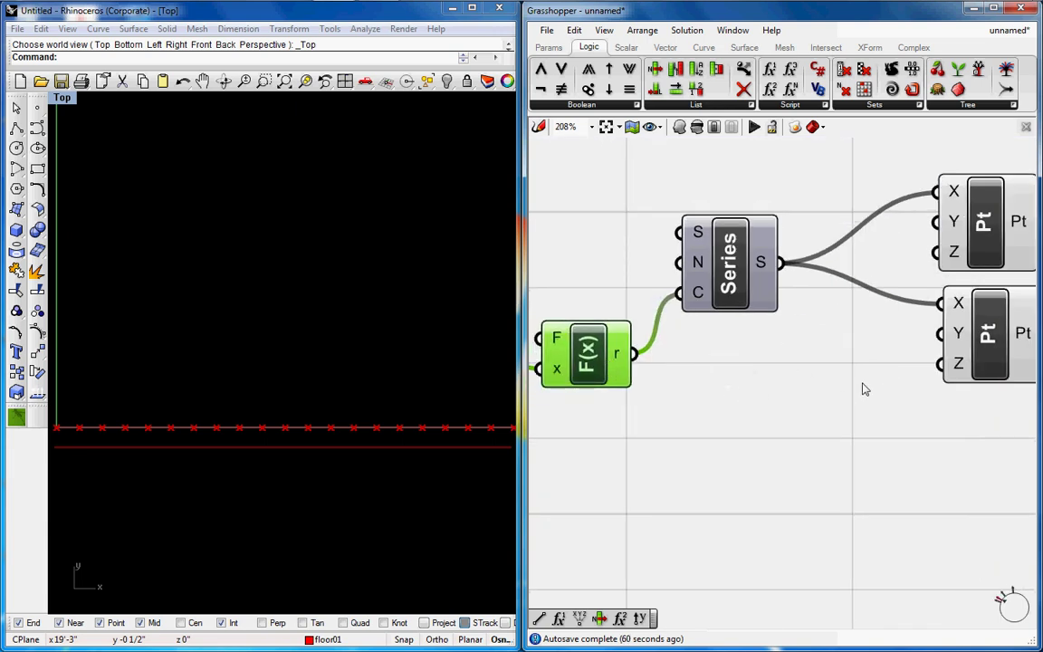
Duplicate the slider, connect the copy to the second Point XYZ's Y input, and set it to 10.
right_click_drag(878, 384, 677, 396)
right_click_drag(585, 394, 861, 356)
right_click_drag(712, 321, 839, 323)
left_click(557, 297)
key("ctrl+c")
key("ctrl+v")
left_click_drag(559, 298, 947, 411)
right_click_drag(947, 398, 724, 420)
left_click_drag(793, 442, 907, 340)
left_click_drag(775, 440, 715, 441)
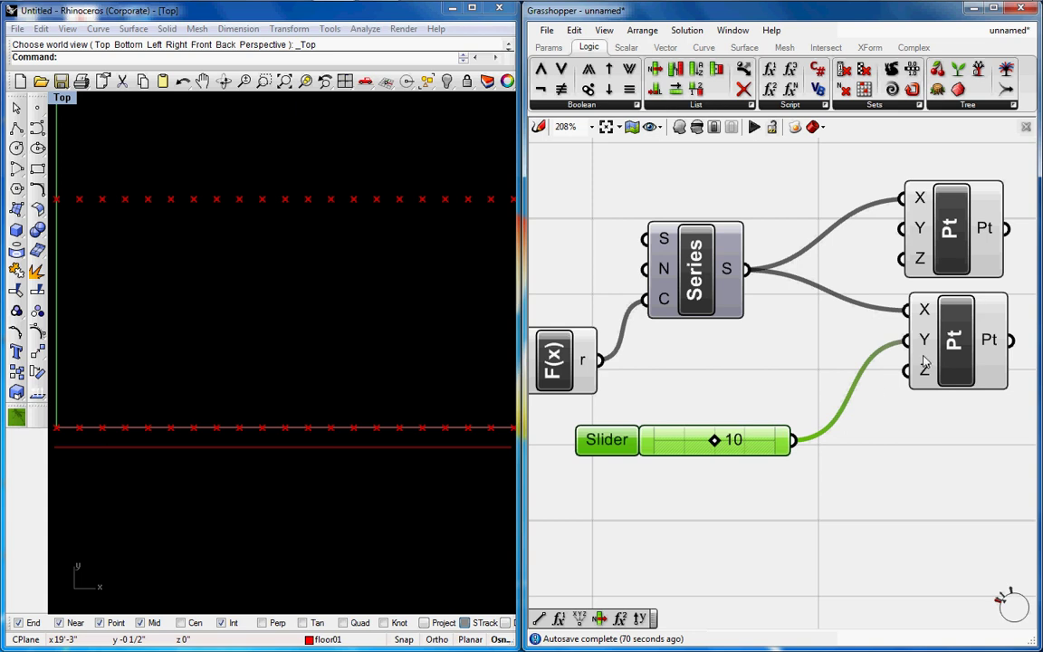
Add a Line component and connect the two Point XYZ outputs to its A and B inputs.
right_click_drag(943, 358, 769, 373)
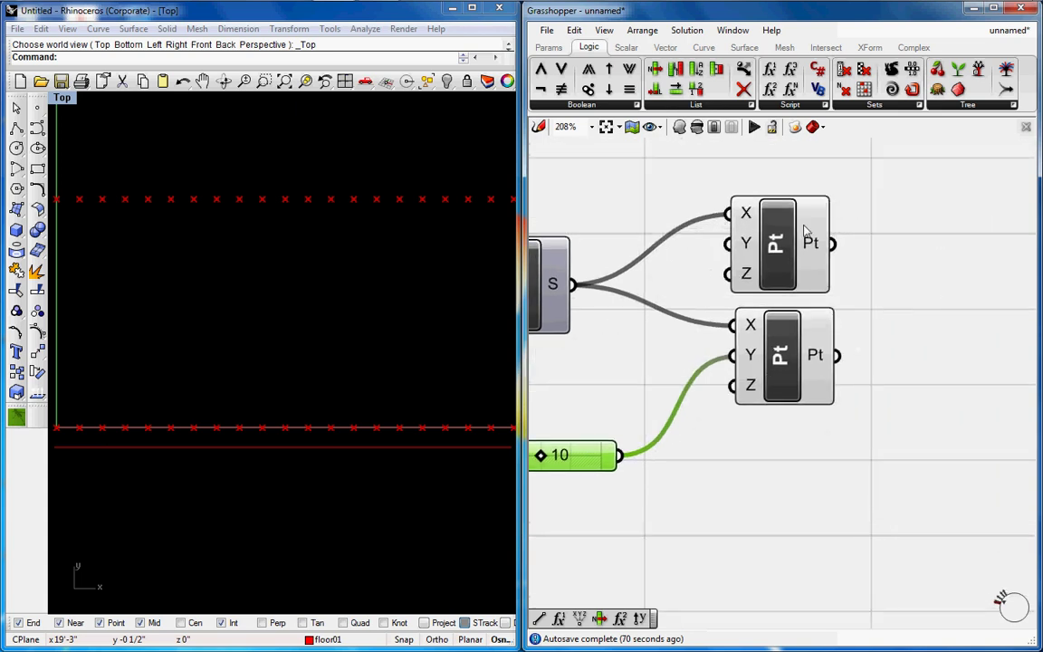
right_click_drag(793, 268, 648, 302)
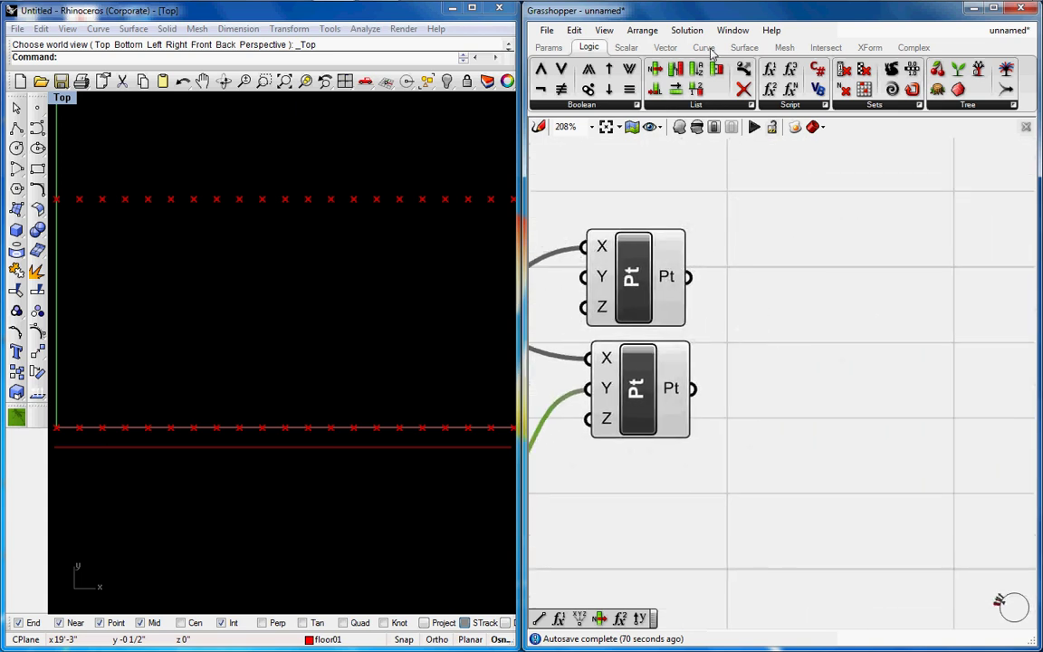
left_click(704, 47)
left_click(759, 107)
left_click(836, 168)
left_click(843, 323)
left_click_drag(690, 278, 795, 309)
left_click_drag(694, 388, 795, 338)
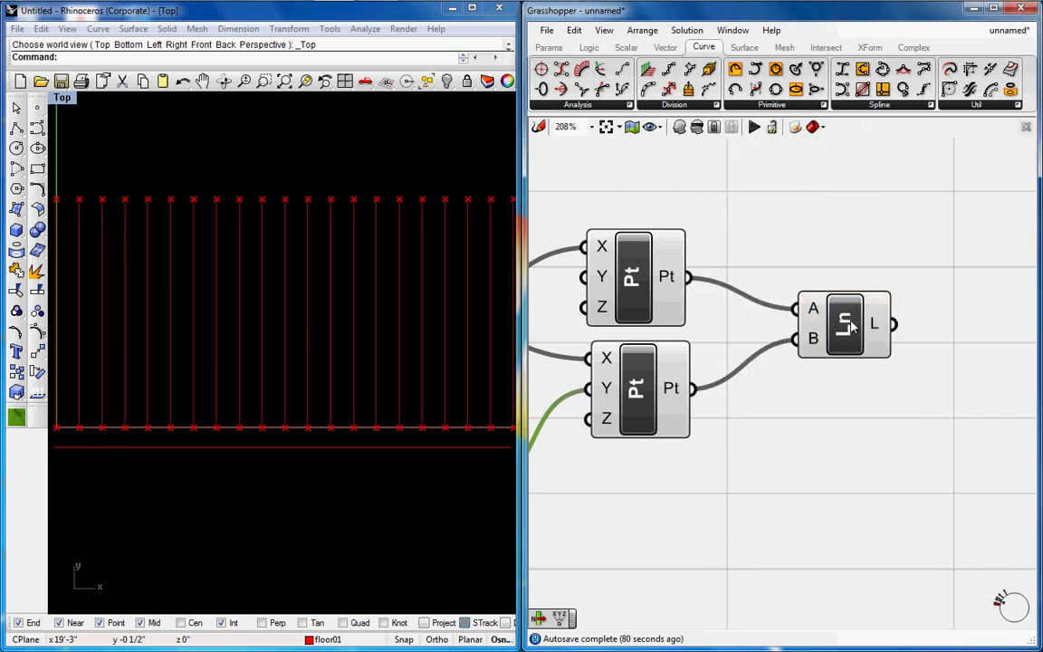
Add a List Item component, connect the Line output to its L input, and move it farther from the Line.
right_click_drag(901, 381, 743, 366)
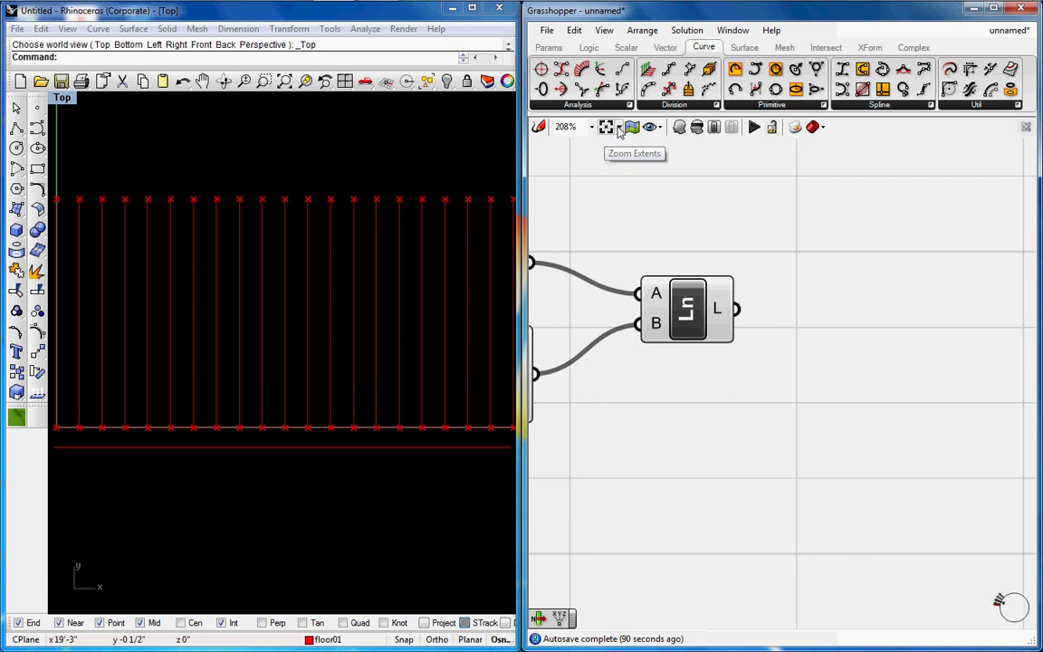
left_click(589, 47)
left_click(688, 106)
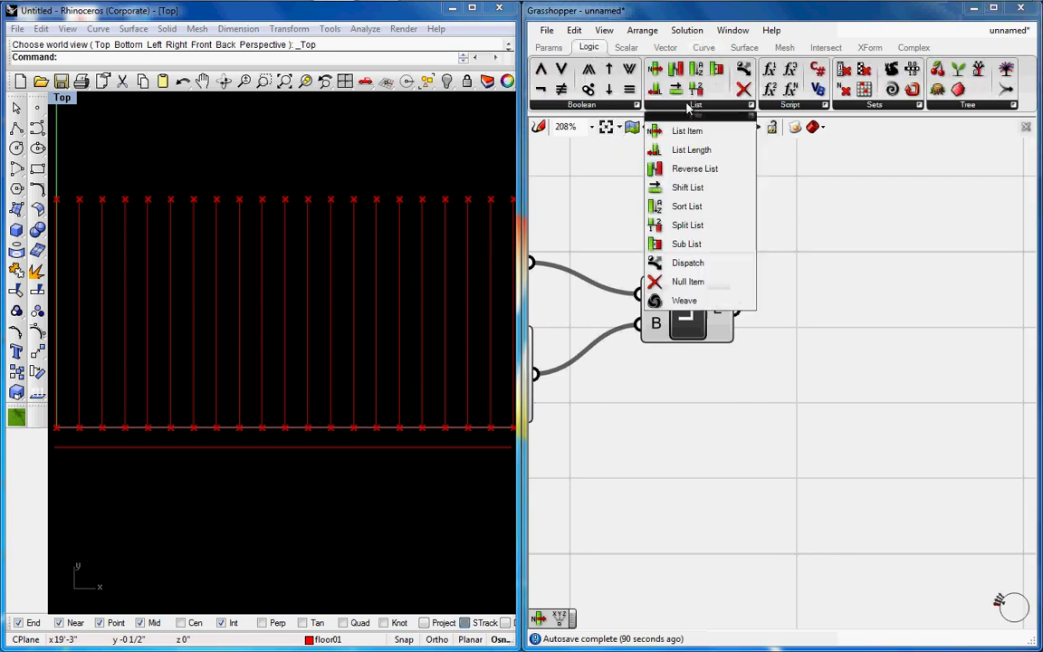
left_click_drag(670, 130, 916, 304)
left_click_drag(871, 273, 735, 309)
left_click_drag(922, 309, 997, 359)
Duplicate the Y-value slider and place the copy between the Line and List Item components.
right_click_drag(847, 359, 573, 359)
right_click_drag(688, 352, 918, 329)
right_click_drag(630, 352, 988, 312)
right_click_drag(636, 328, 840, 326)
right_click_drag(589, 364, 784, 348)
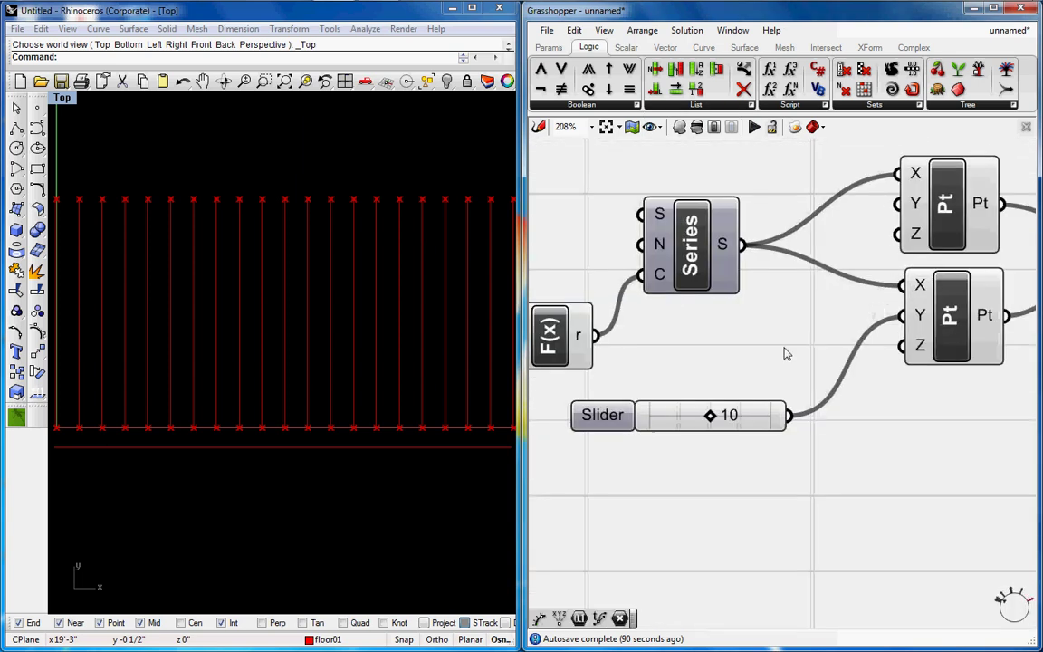
left_click(766, 413)
key("ctrl+c")
key("ctrl+v")
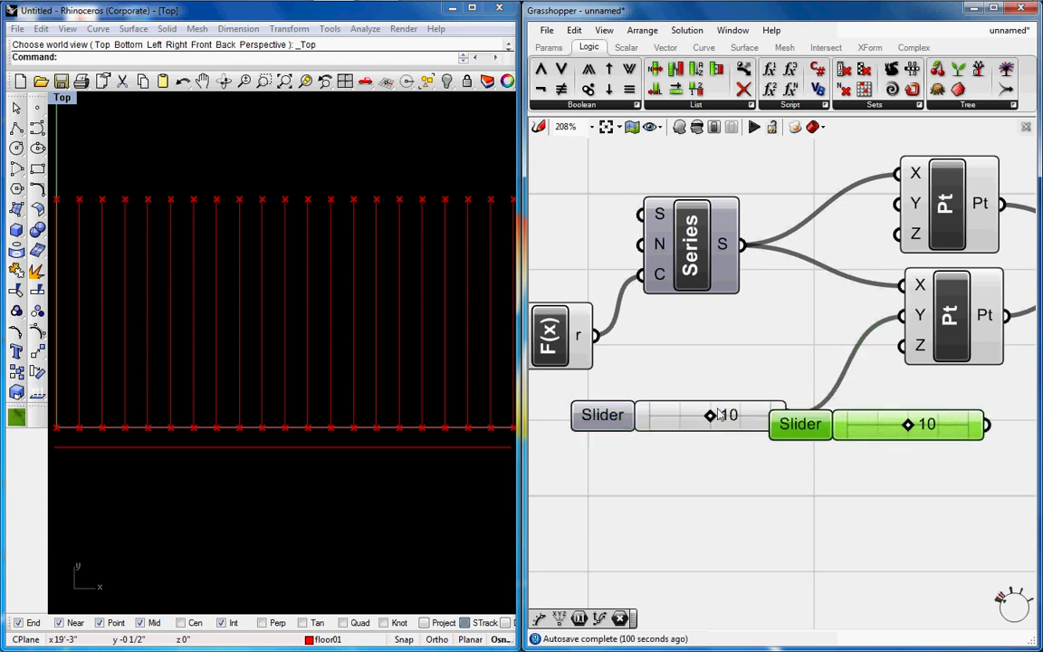
right_click_drag(945, 404, 623, 406)
left_click_drag(647, 426, 938, 341)
right_click_drag(930, 345, 740, 373)
left_click_drag(717, 371, 891, 359)
Connect the copied slider to the List Item's i input, set it to 0, and lengthen the slider.
right_click_drag(965, 362, 761, 387)
left_click_drag(738, 372, 931, 326)
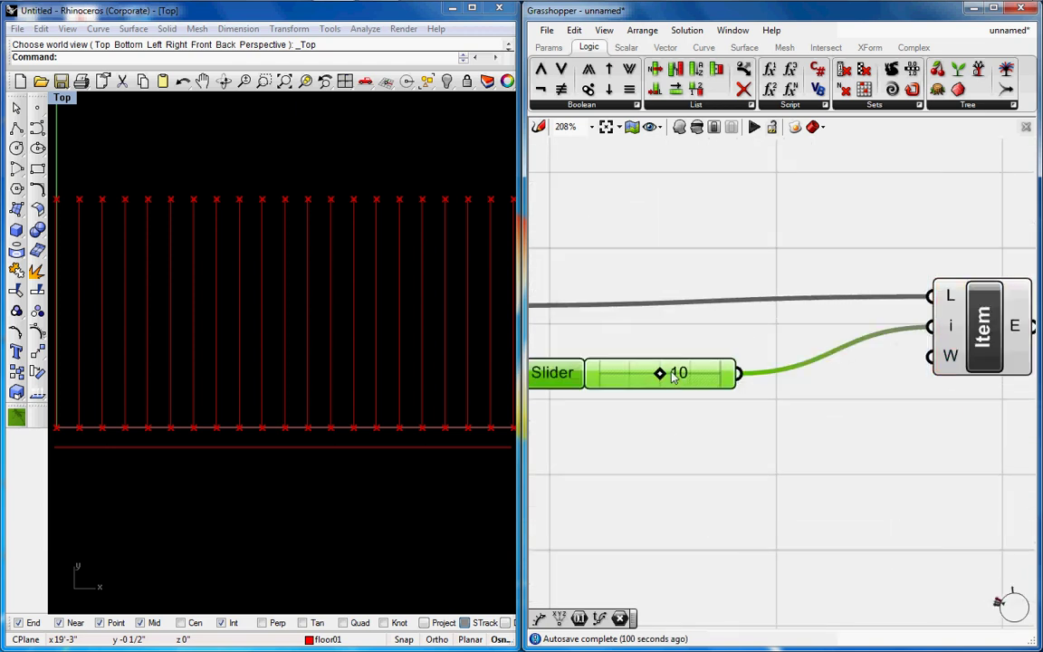
left_click_drag(651, 373, 593, 379)
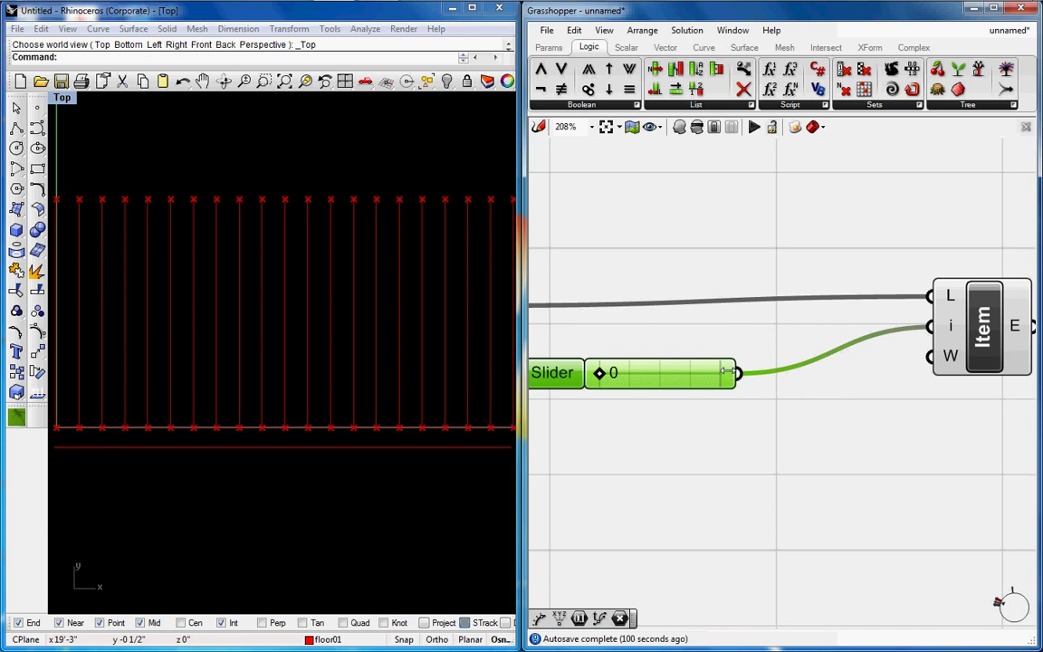
left_click_drag(727, 371, 875, 367)
Add an Evaluate Length component, connect the List Item output to its C input, and space it away from List Item.
right_click_drag(938, 347, 634, 368)
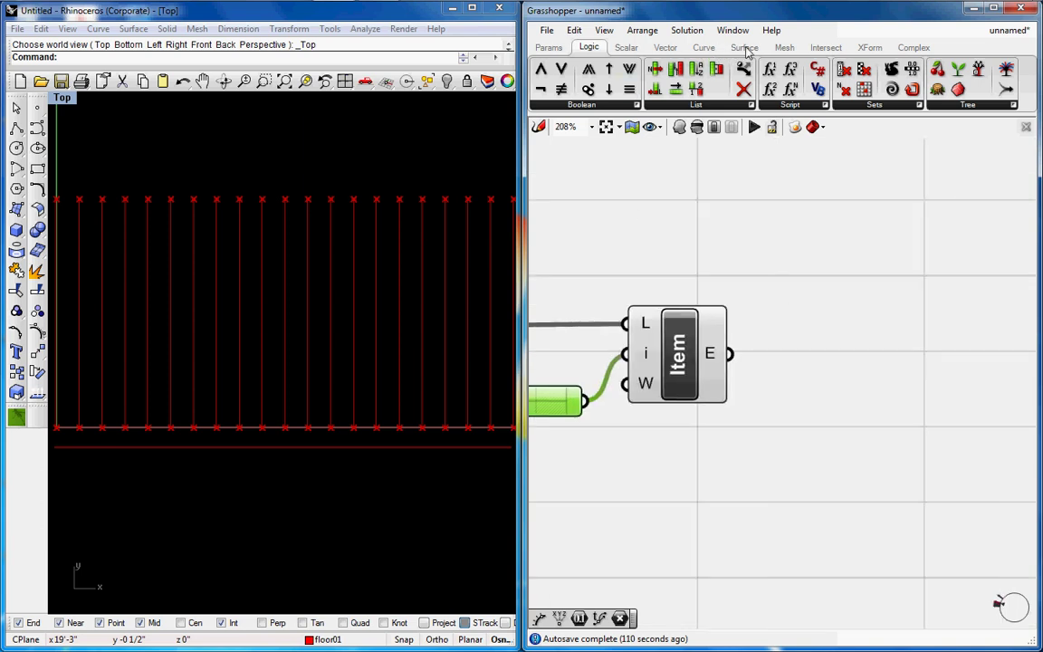
left_click(704, 47)
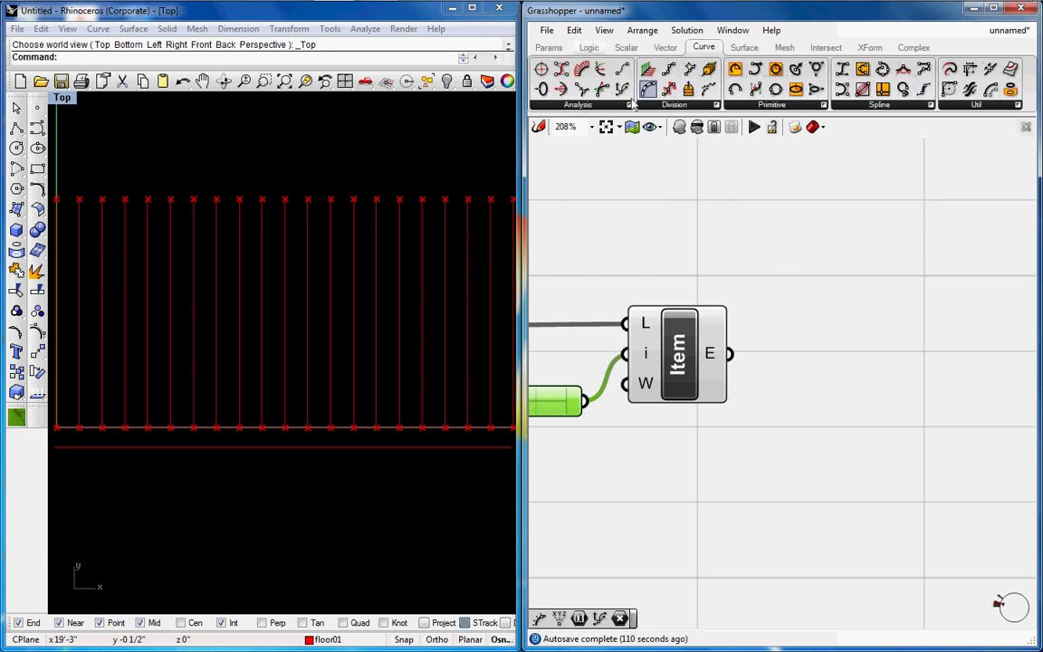
left_click(579, 105)
left_click(634, 154)
left_click(988, 360)
right_click_drag(951, 369, 798, 371)
left_click_drag(577, 354, 782, 329)
left_click_drag(842, 358, 1026, 354)
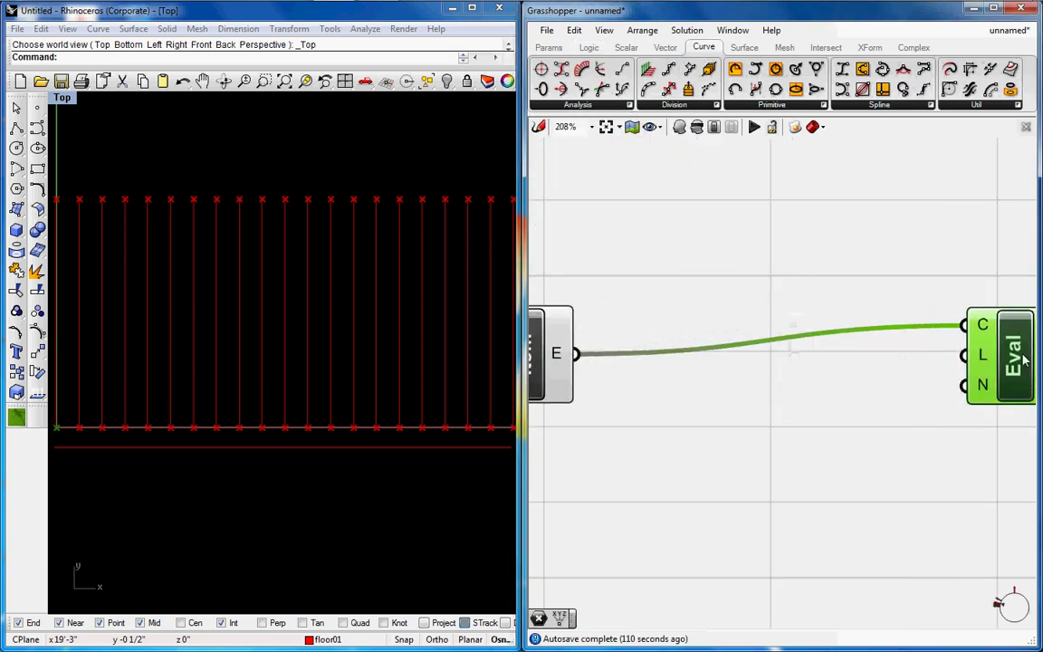
Duplicate the index slider and connect the copy to the Evaluate Length component's L input.
right_click_drag(702, 371, 893, 358)
right_click_drag(583, 378, 655, 374)
left_click(631, 379)
key("ctrl+c")
key("ctrl+v")
left_click_drag(632, 388, 953, 400)
right_click_drag(952, 399, 696, 404)
left_click_drag(685, 413, 825, 387)
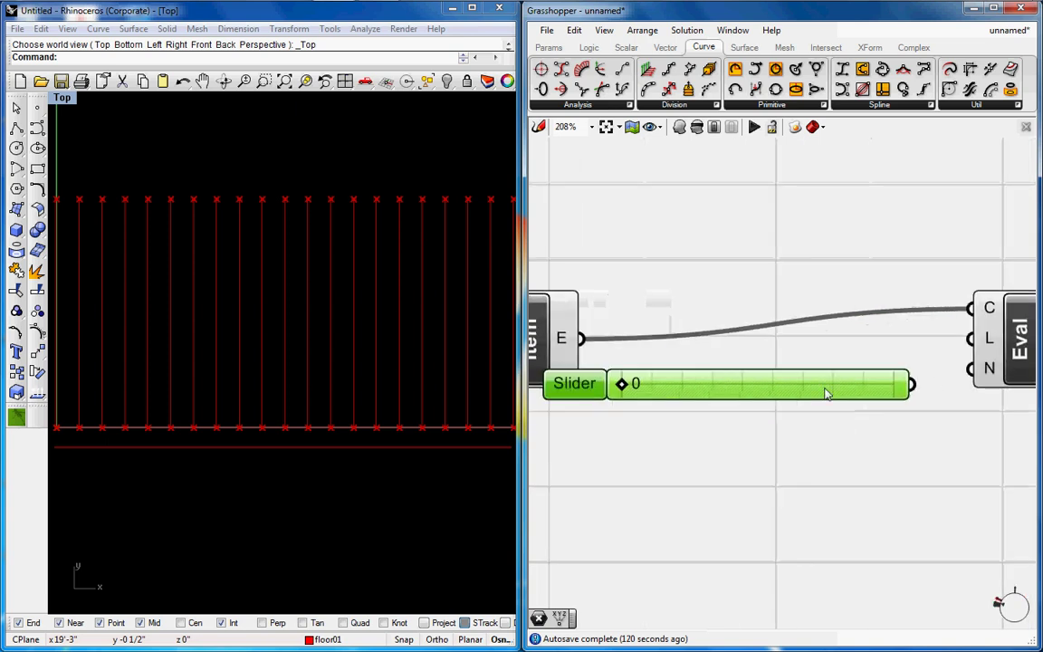
left_click_drag(913, 384, 971, 338)
Move the length slider and Evaluate Length component together, farther away from List Item.
right_click_drag(945, 380, 849, 381)
left_click(920, 369, "shift")
left_click_drag(750, 390, 864, 388)
left_click(742, 451)
right_click_drag(741, 451, 724, 416)
Turn off the preview of the Line component.
scroll(672, 423, "down", 2)
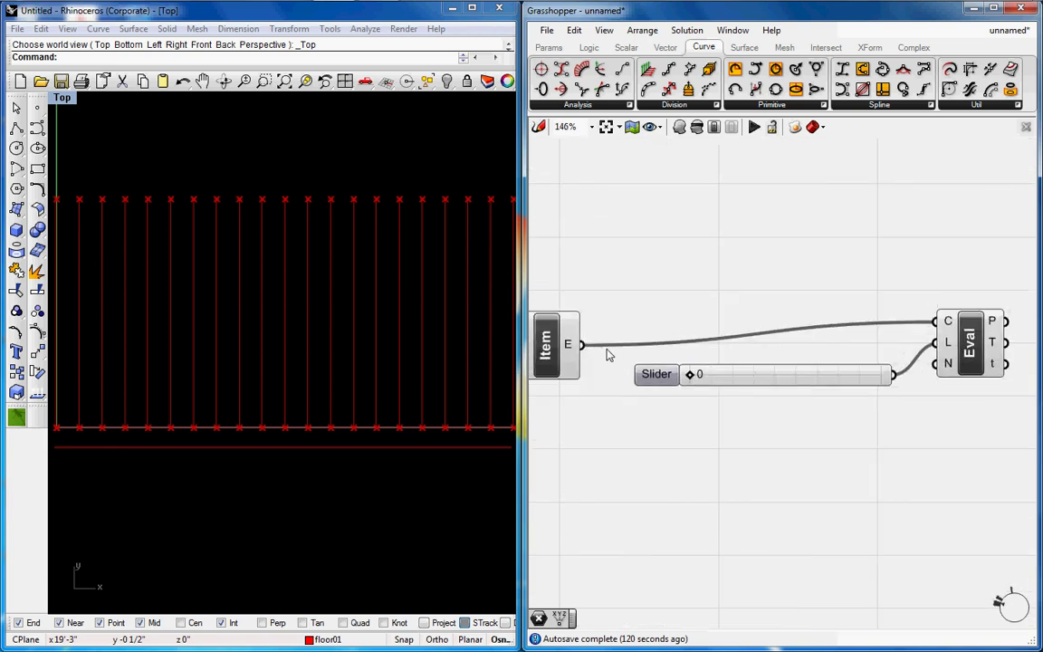
right_click_drag(607, 354, 603, 415, "ctrl")
right_click_drag(603, 415, 835, 402)
right_click_drag(538, 336, 548, 289, "ctrl")
scroll(548, 294, "up", 1)
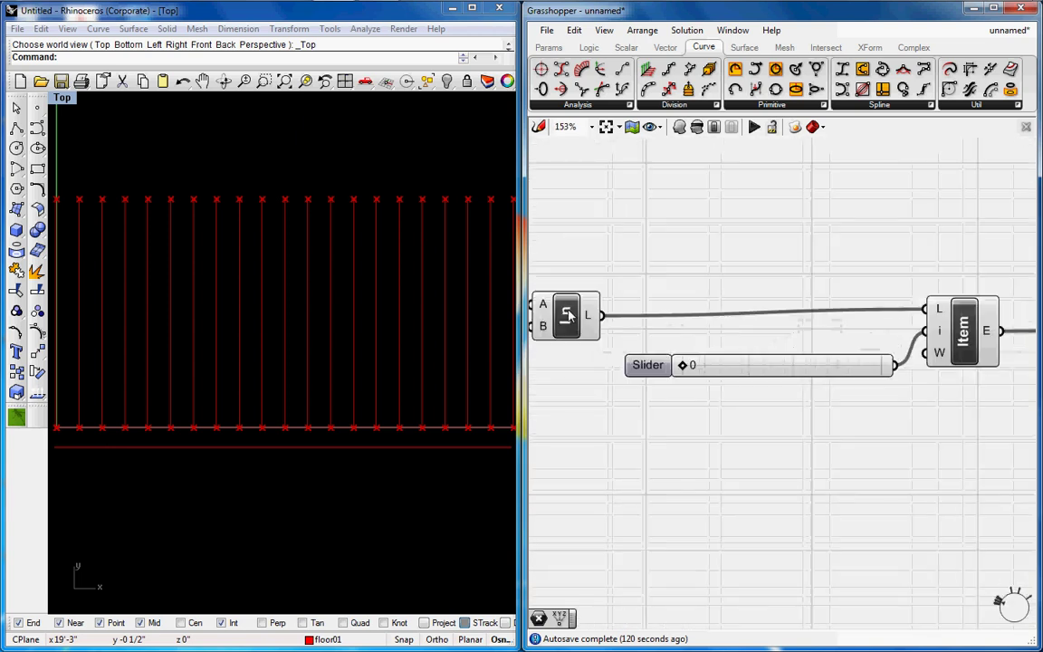
right_click(579, 313)
left_click(593, 337)
Set both the List Item index slider and the Evaluate Length slider to 3.
mouse_move(960, 349)
right_mouse_down()
mouse_move(755, 356)
mouse_move(797, 366)
mouse_move(948, 354)
right_mouse_up()
left_click_drag(624, 365, 654, 365)
right_click_drag(874, 351, 645, 355)
left_click_drag(822, 367, 851, 366)
Set Evaluate Length's N input to False and change its length slider to 2.
right_click_drag(919, 348, 738, 350)
right_click(929, 361)
mouse_move(932, 466)
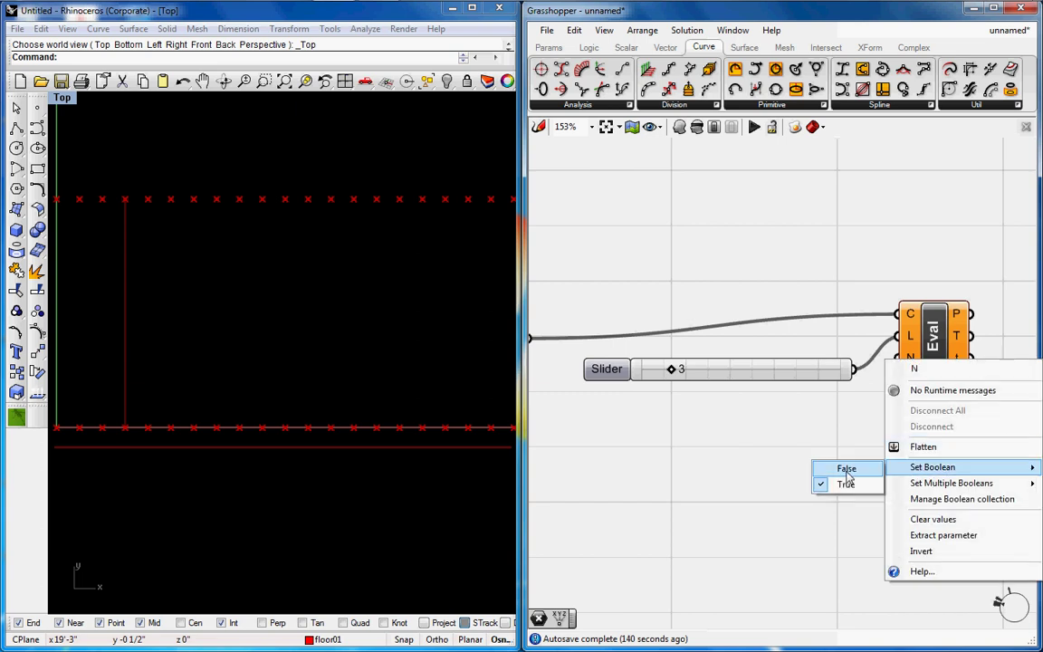
left_click(848, 470)
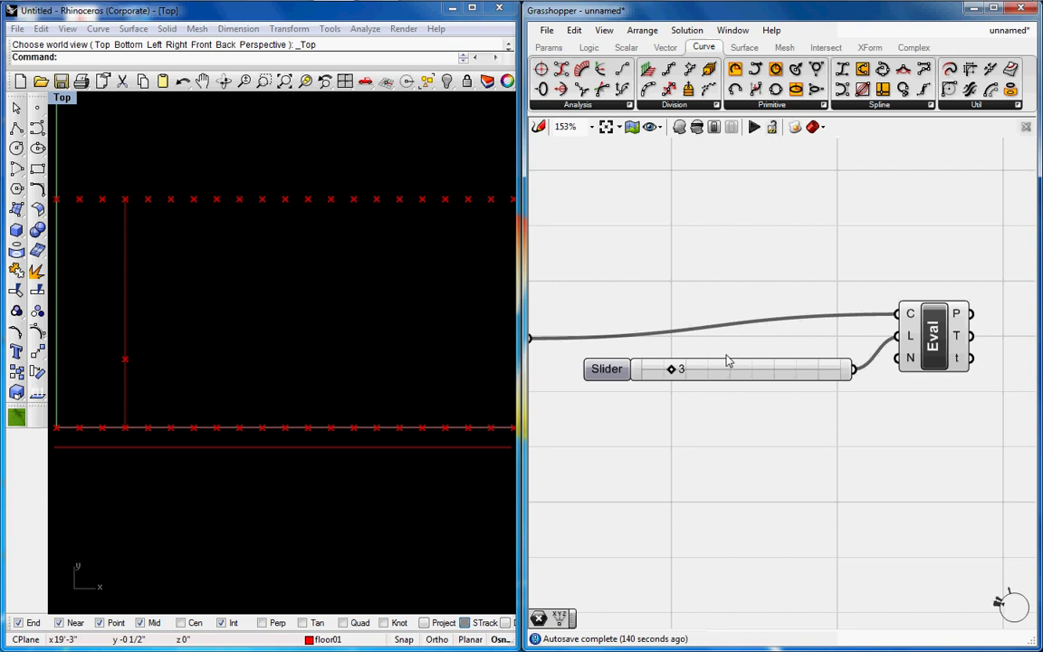
mouse_move(674, 369)
left_mouse_down()
mouse_move(729, 368)
mouse_move(665, 373)
left_mouse_up()
left_click_drag(659, 369, 640, 369)
Duplicate the List Item, Evaluate Length and their two sliders three times to form four stacked rows.
scroll(638, 415, "down", 3)
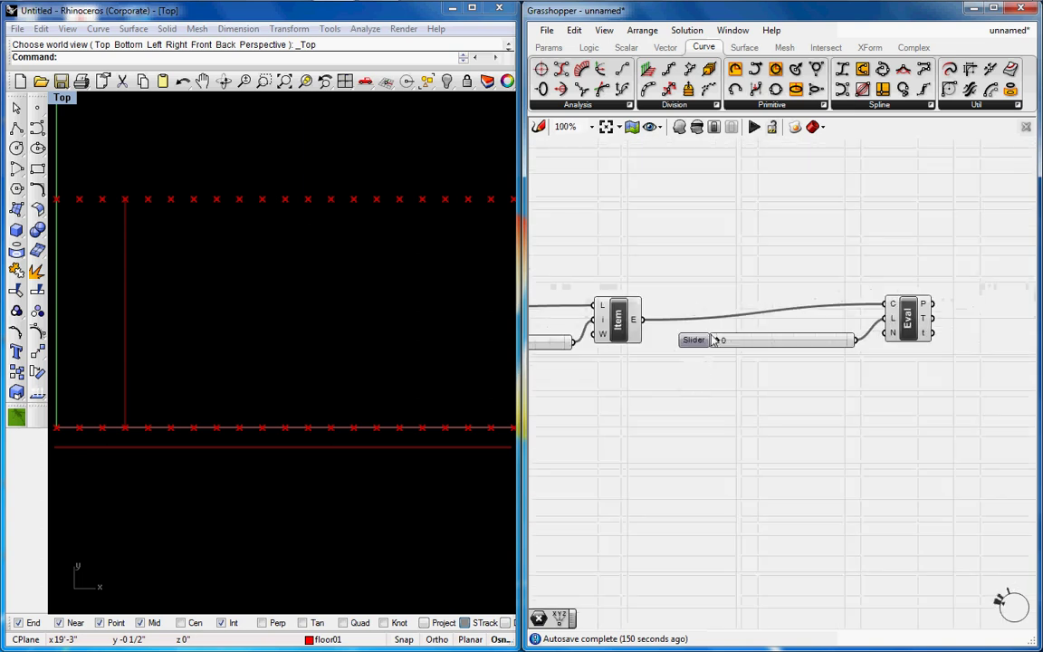
scroll(734, 367, "down", 2)
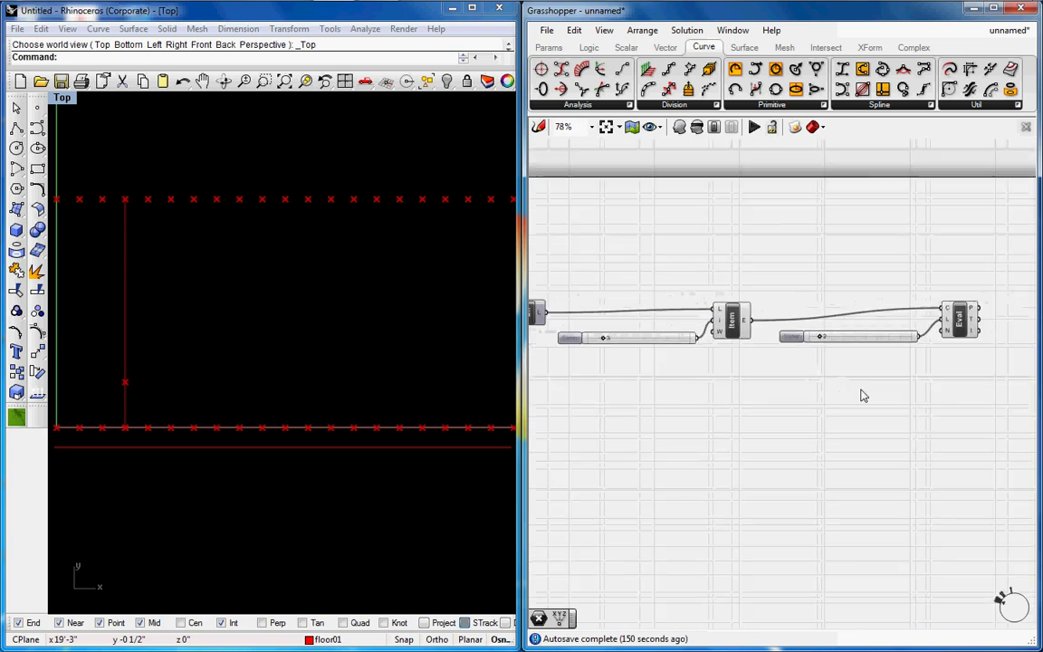
left_click_drag(967, 387, 660, 306)
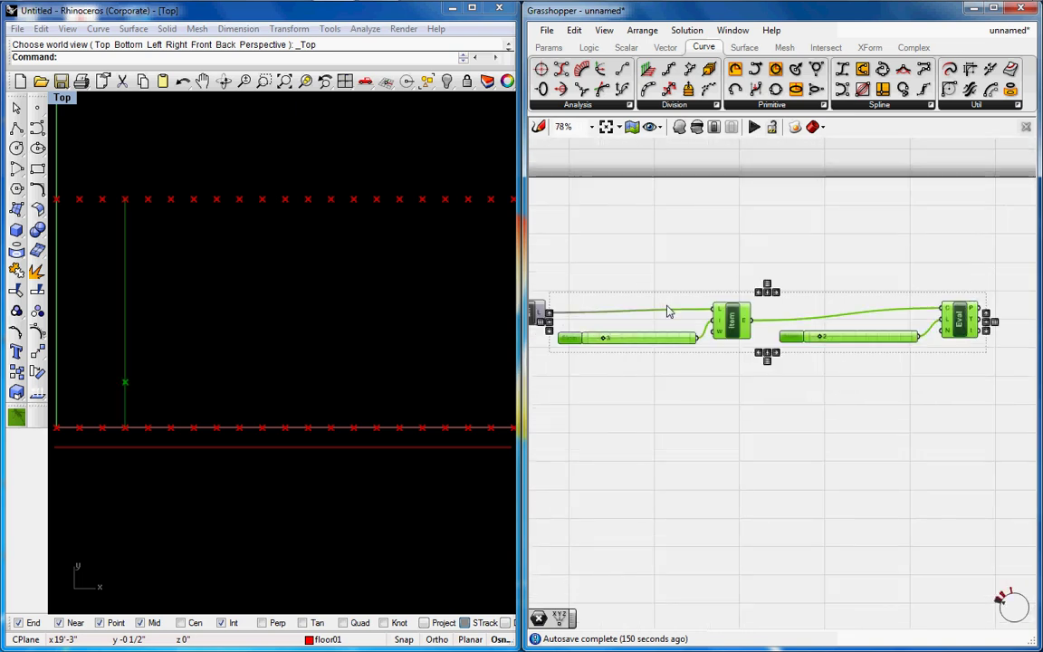
left_click_drag(740, 312, 737, 466, "alt")
left_click(786, 283)
Set the four List Item index sliders to 0, 9, 15 and 20, going down the rows.
scroll(633, 406, "up", 2)
left_click_drag(593, 304, 545, 309)
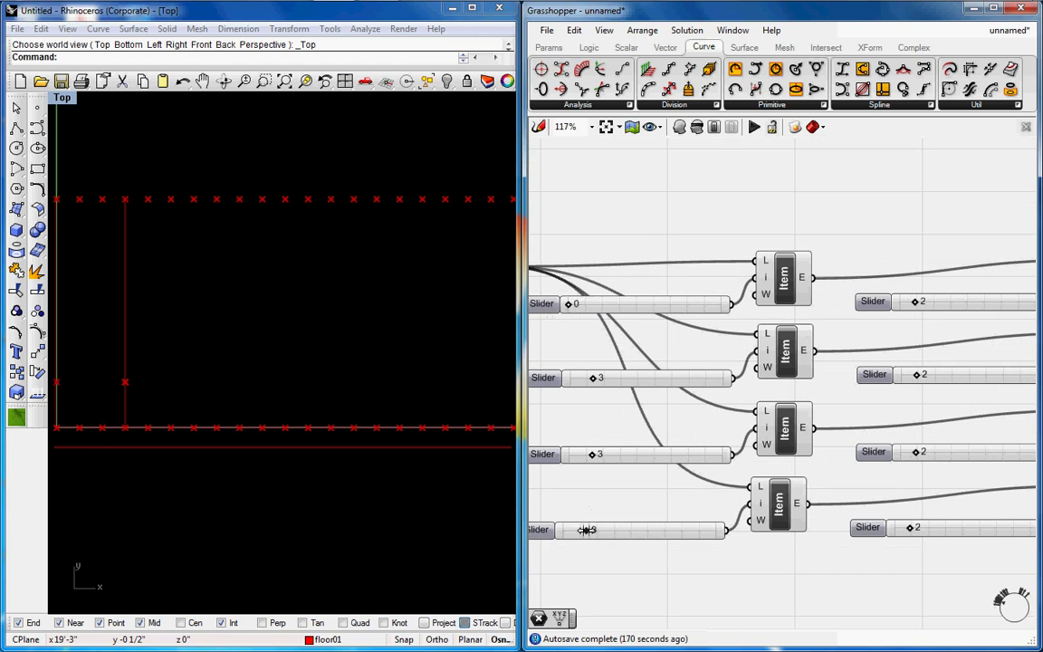
left_click_drag(585, 531, 724, 532)
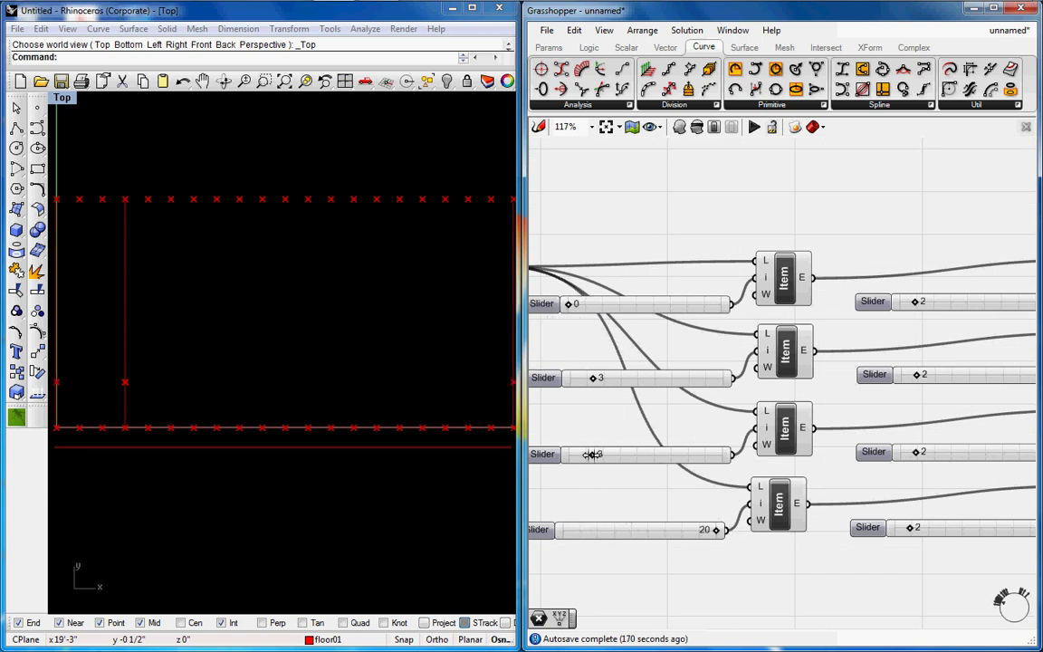
left_click_drag(591, 455, 683, 454)
left_click_drag(593, 377, 635, 377)
Set the Evaluate Length sliders of the second, third and fourth rows to 7, 4 and 6.
right_click_drag(852, 412, 720, 415)
left_click_drag(791, 379, 827, 377)
mouse_move(785, 455)
left_mouse_down()
mouse_move(852, 456)
mouse_move(800, 464)
left_mouse_up()
right_click_drag(411, 384, 354, 398)
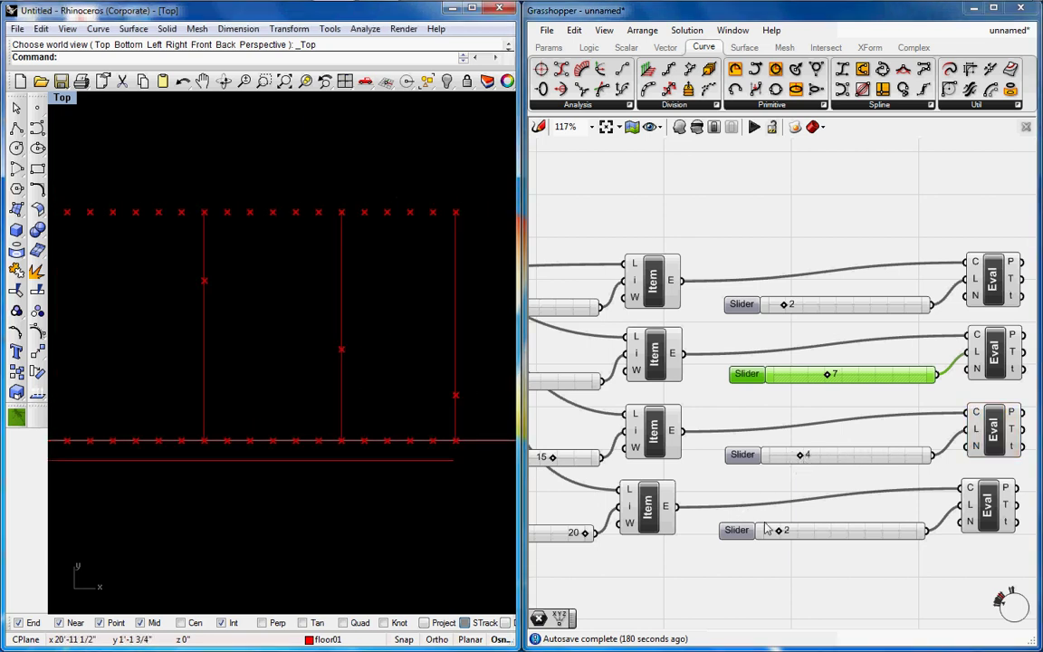
left_click_drag(778, 531, 809, 531)
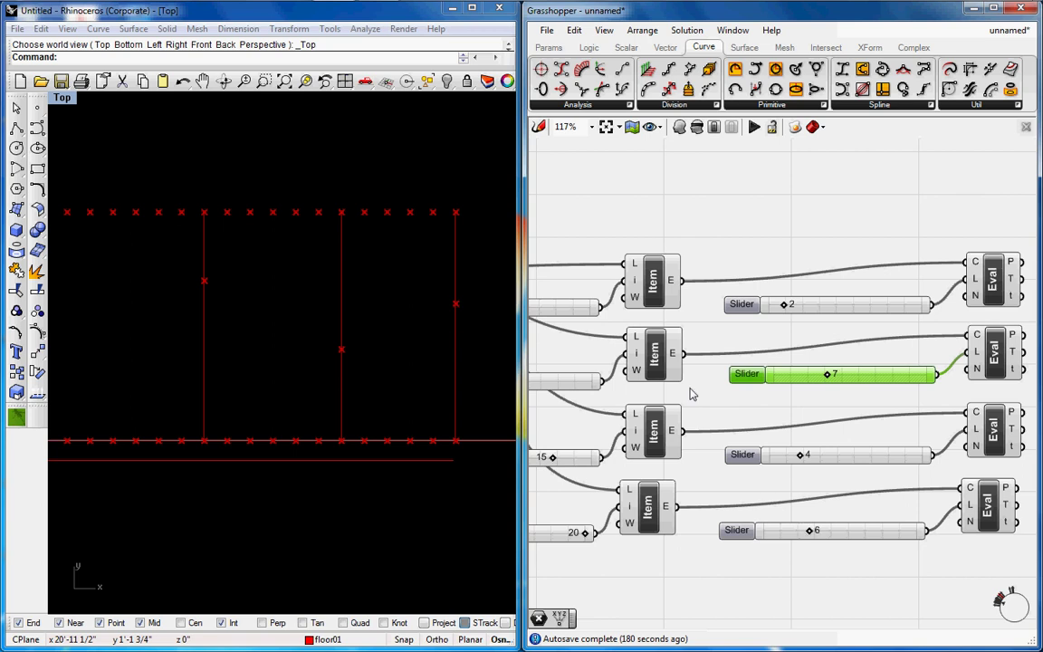
right_click_drag(697, 371, 869, 372)
left_click_drag(831, 221, 592, 524)
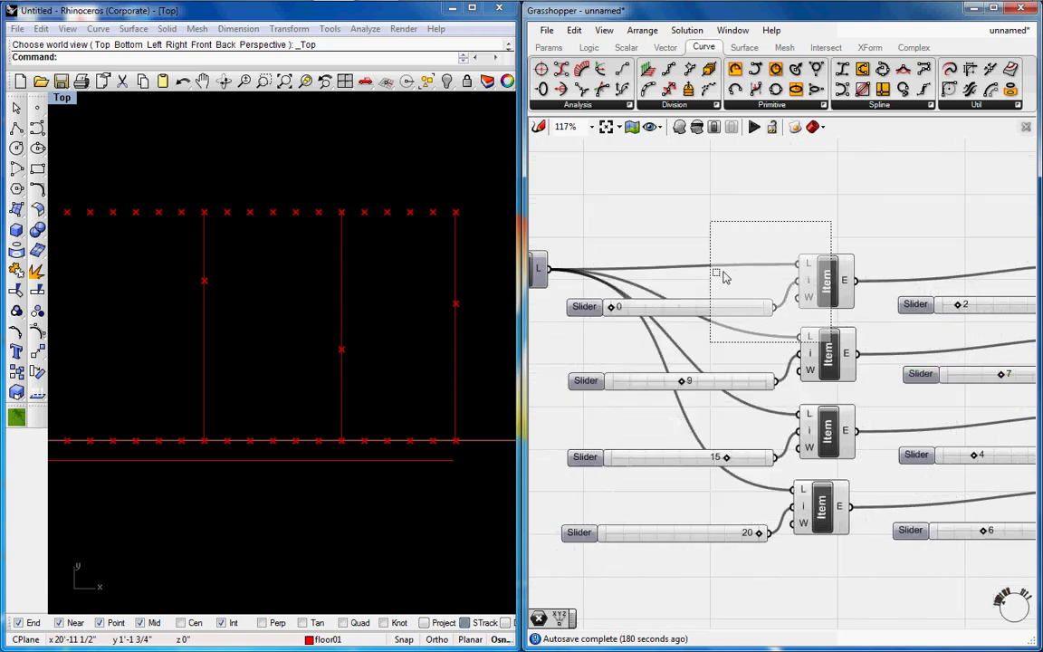
left_click_drag(725, 276, 715, 285)
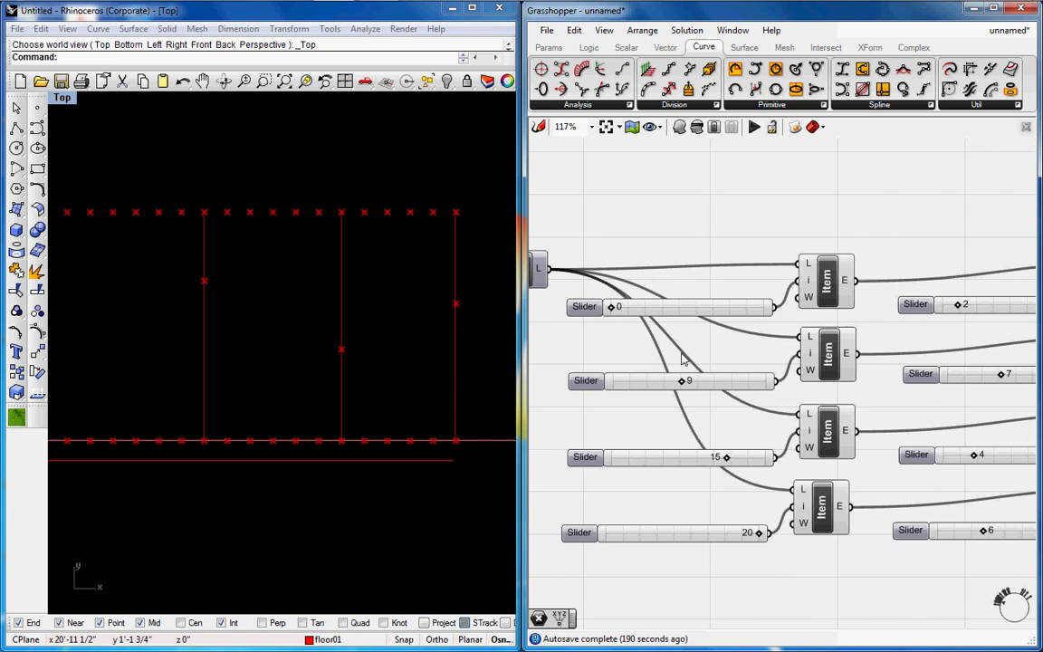
right_click_drag(247, 339, 288, 342)
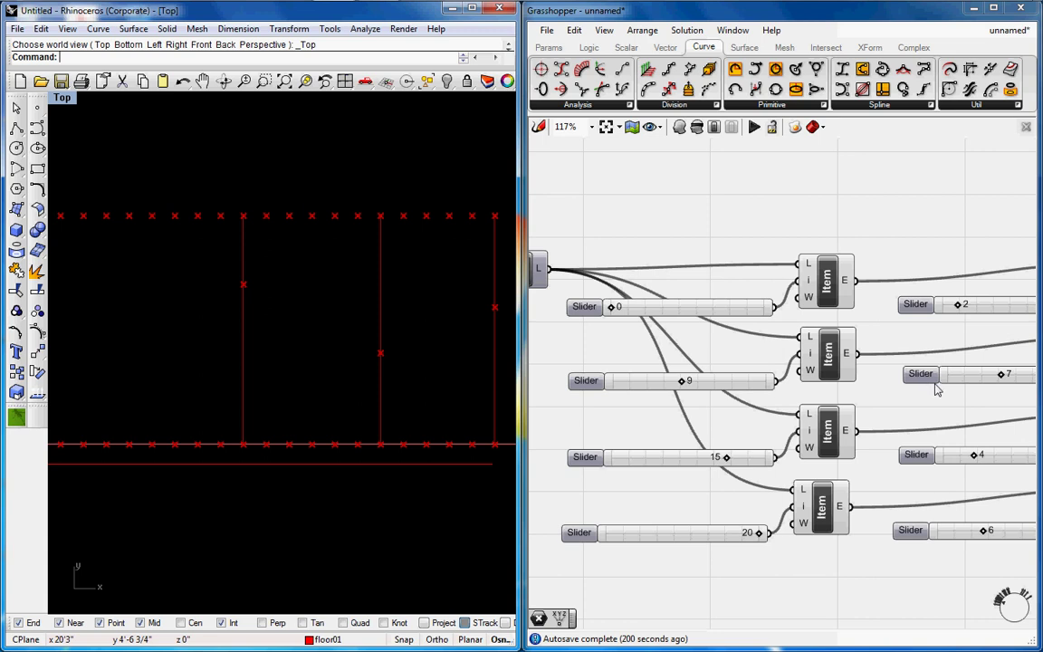
Add a Point parameter and feed it the P outputs of all four Evaluate Length components.
right_click_drag(960, 390, 750, 368)
left_click(549, 47)
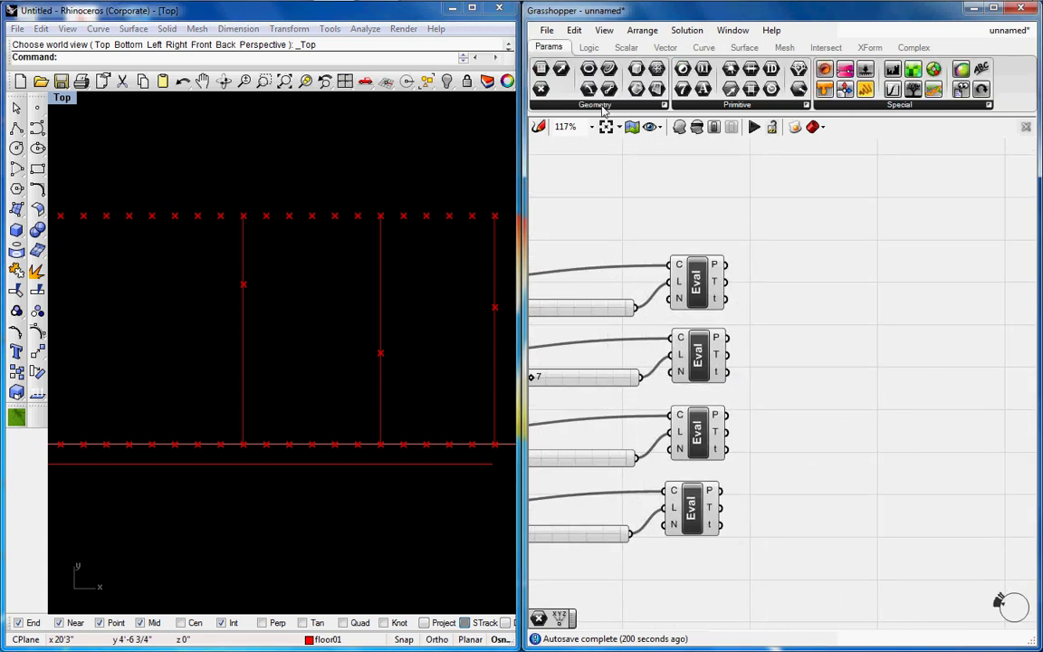
left_click(595, 104)
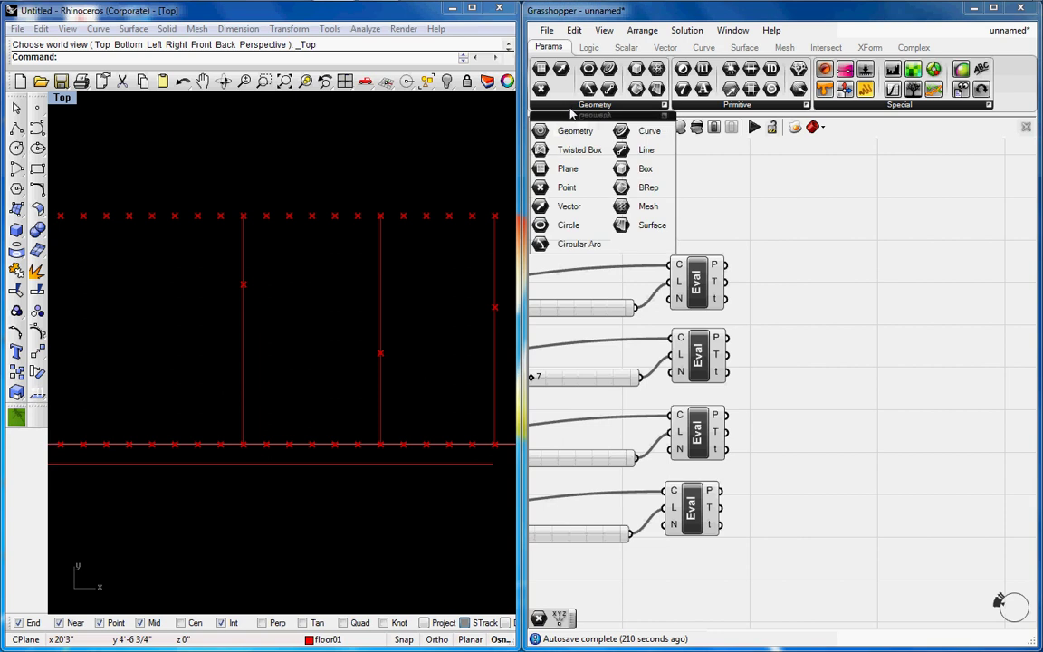
left_click_drag(567, 189, 876, 333)
left_click_drag(724, 265, 842, 334)
left_click_drag(726, 338, 852, 334, "shift")
left_click_drag(727, 415, 843, 349, "shift")
left_click_drag(723, 490, 849, 335, "shift")
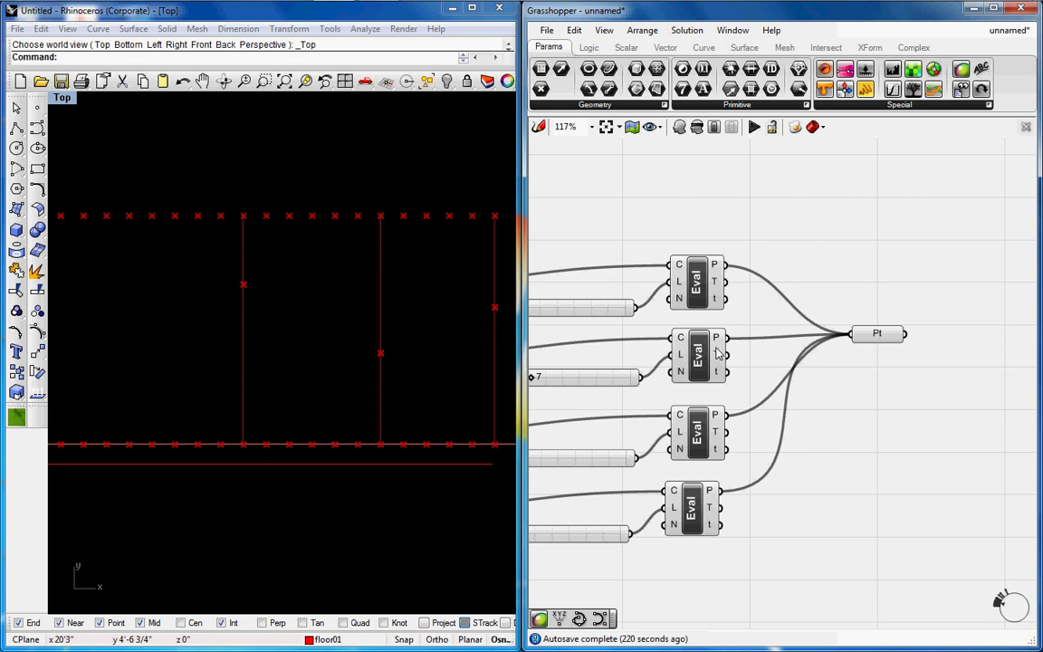
Raise the first row's length slider upper limit to 40 and set its value to 8.
right_click_drag(631, 366, 684, 361)
right_click_drag(901, 337, 813, 340)
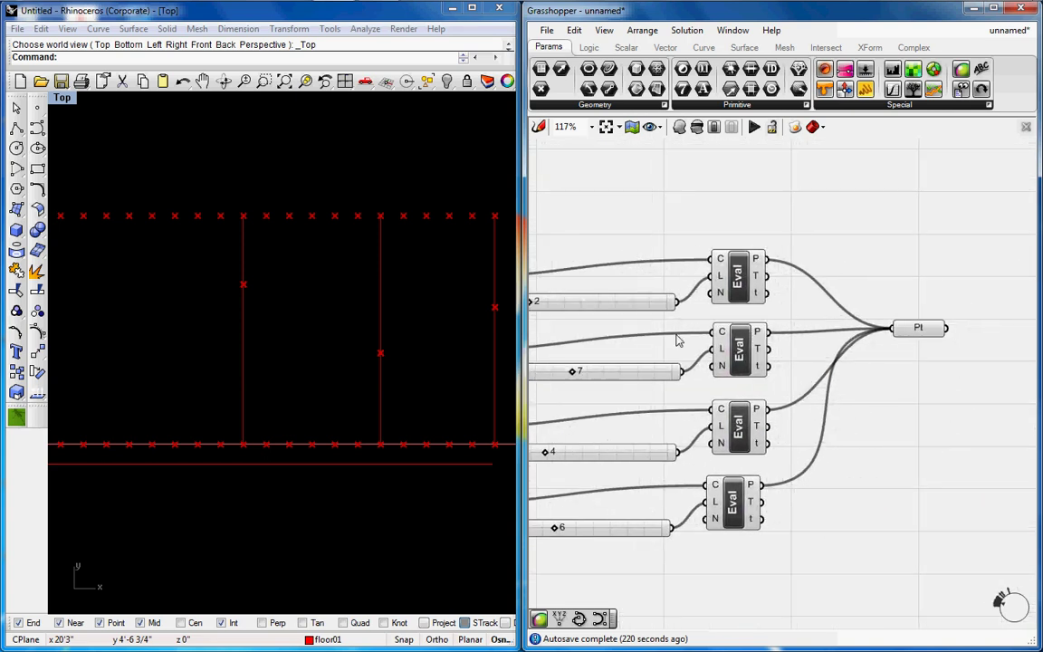
right_click_drag(639, 339, 843, 329)
right_click_drag(577, 328, 812, 322)
right_click_drag(904, 313, 757, 309)
right_click(889, 292)
left_click(908, 373)
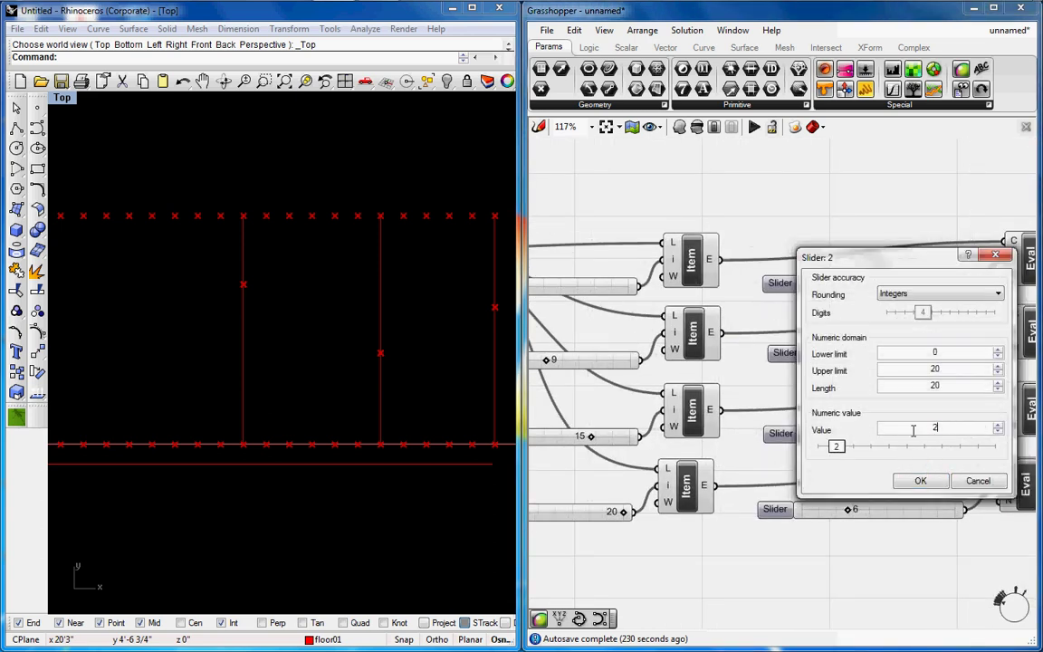
type("40")
left_click(920, 481)
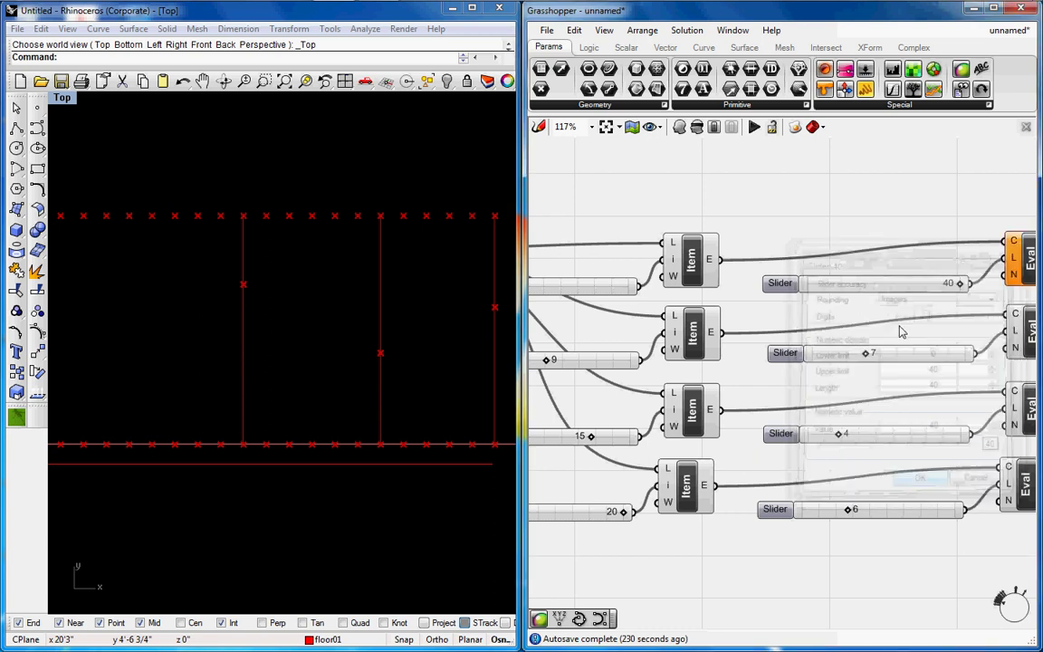
left_click_drag(956, 286, 838, 293)
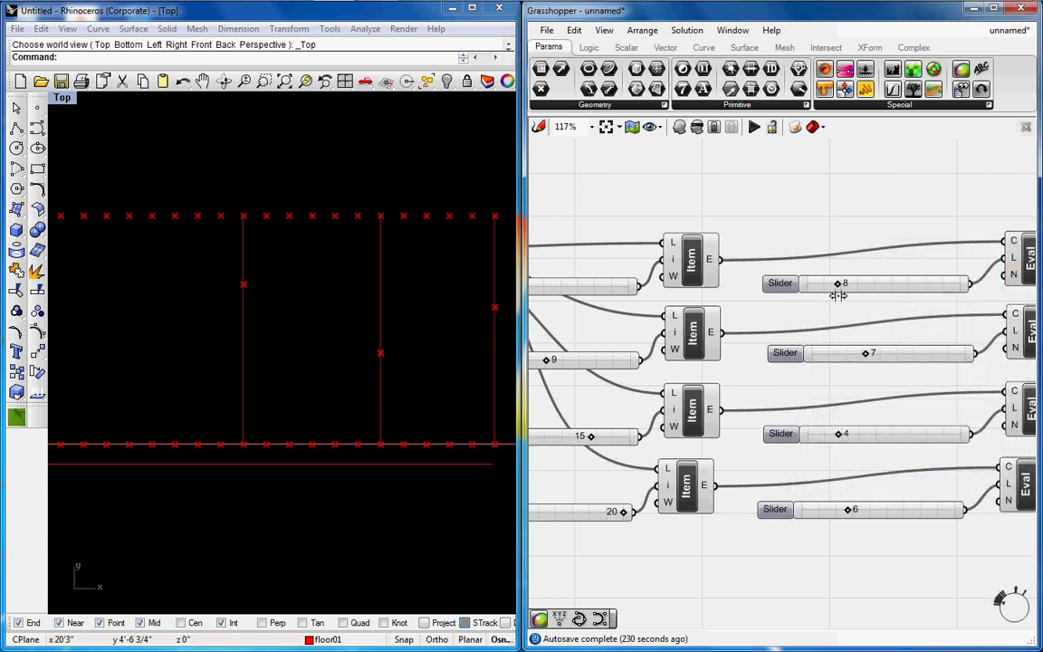
Set the upper limit of the second and third rows' length sliders to 40.
right_click(902, 357)
left_click(933, 443)
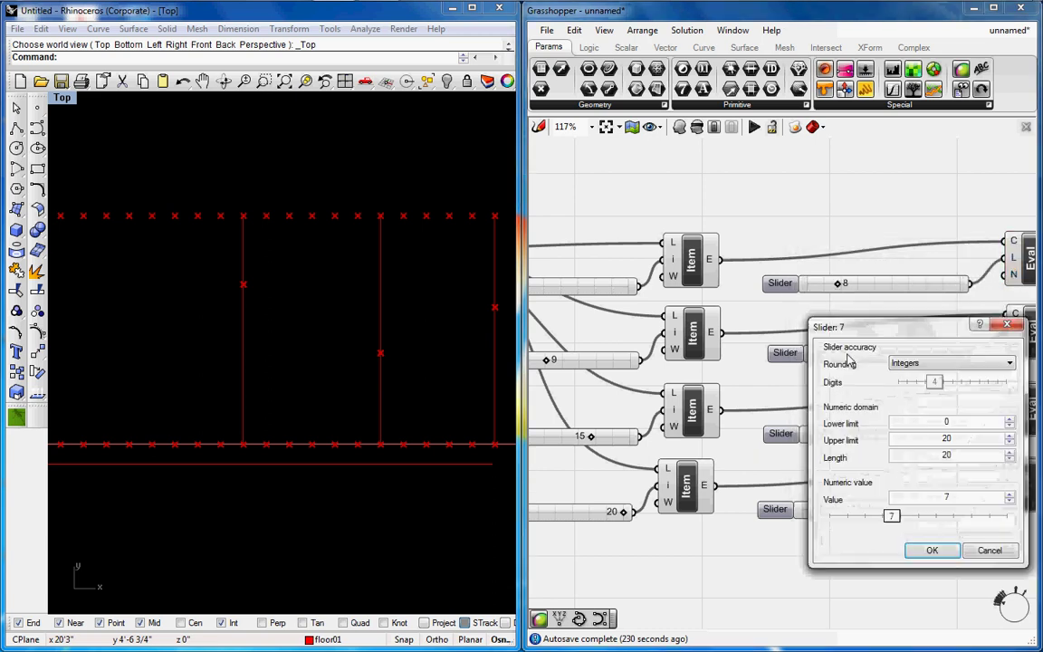
double_click(947, 439)
type("40")
left_click(932, 552)
right_click(898, 432)
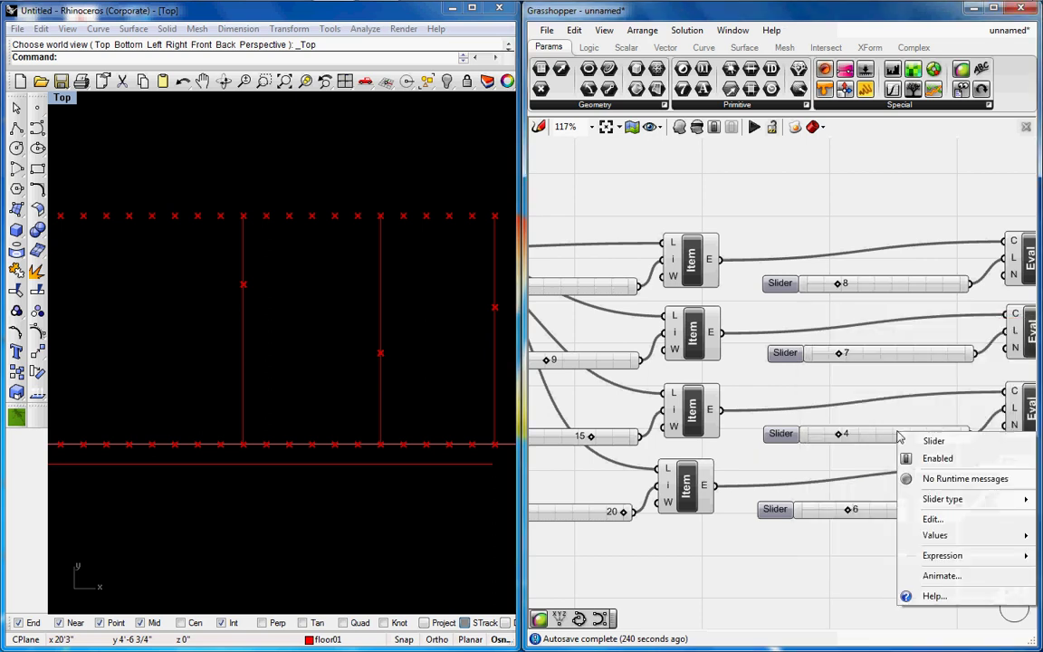
left_click(918, 519)
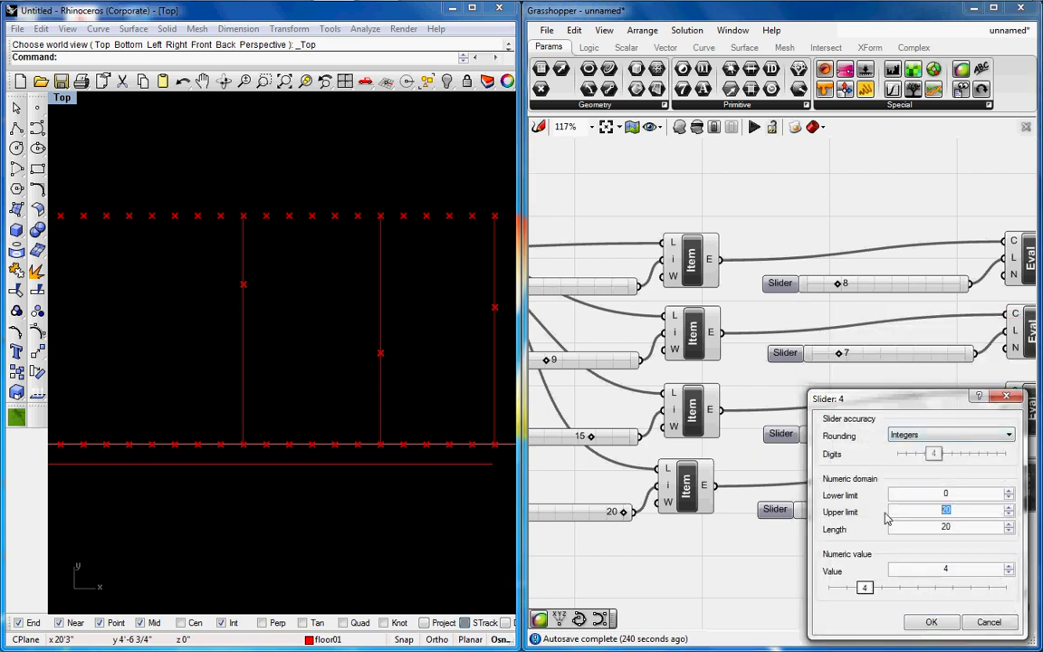
type("40")
key("Return")
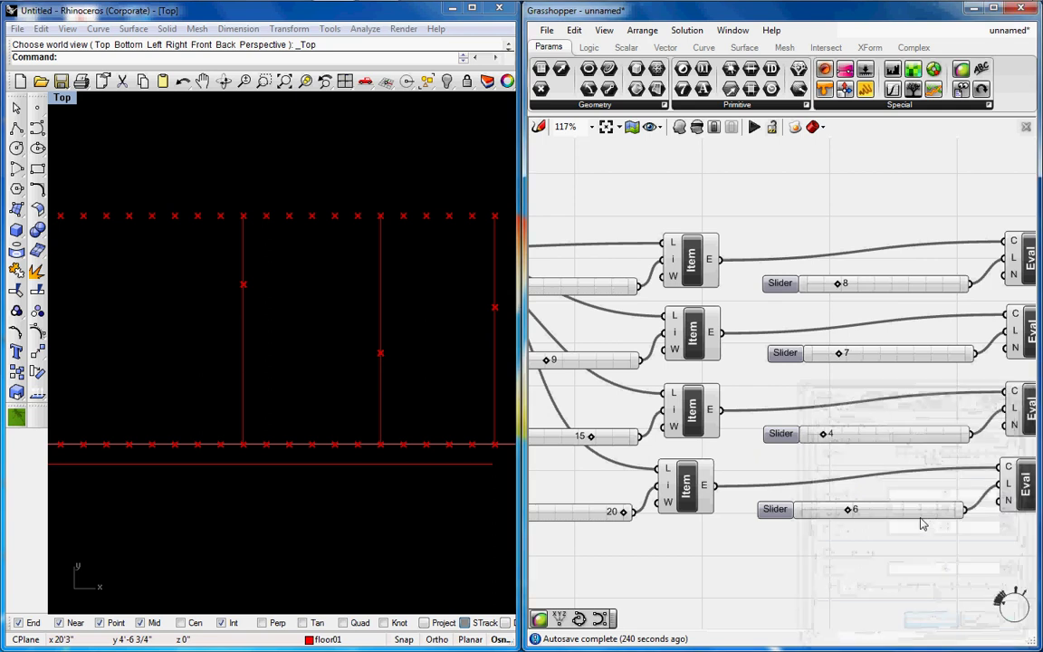
Set the upper limit of the fourth row's length slider to 40.
right_click(922, 524)
left_click(962, 563)
left_click(908, 528)
left_click(956, 645)
Add a Curve component and an Interpolate component beyond the Point parameter.
right_click_drag(773, 405, 530, 395)
right_click_drag(768, 372, 627, 370)
right_click_drag(855, 241, 791, 249)
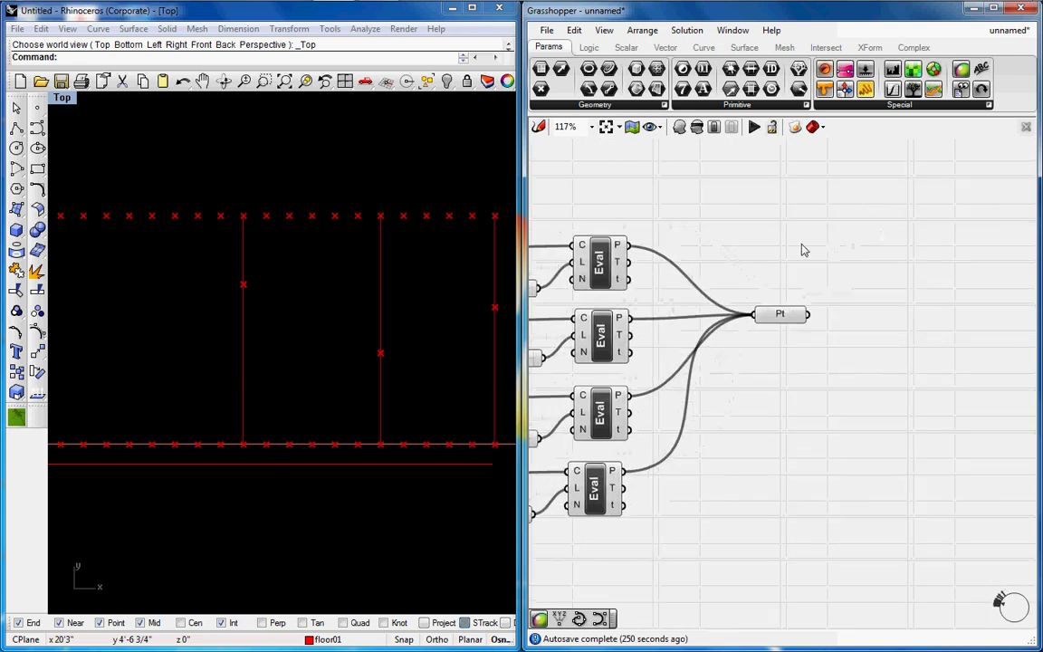
right_click_drag(356, 303, 369, 304)
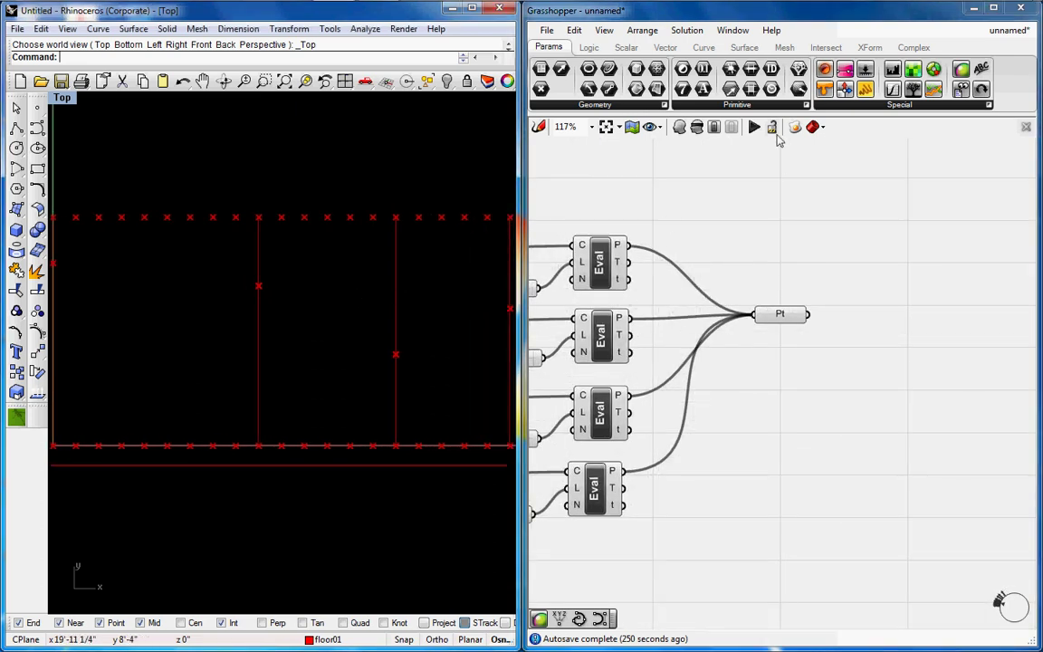
left_click(704, 48)
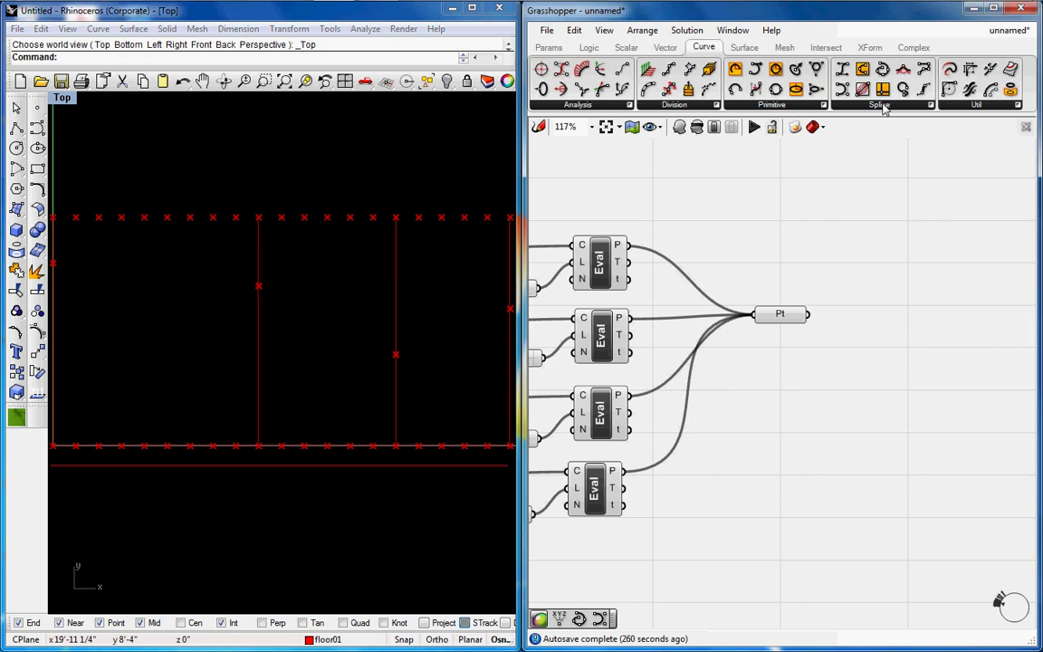
left_click(880, 105)
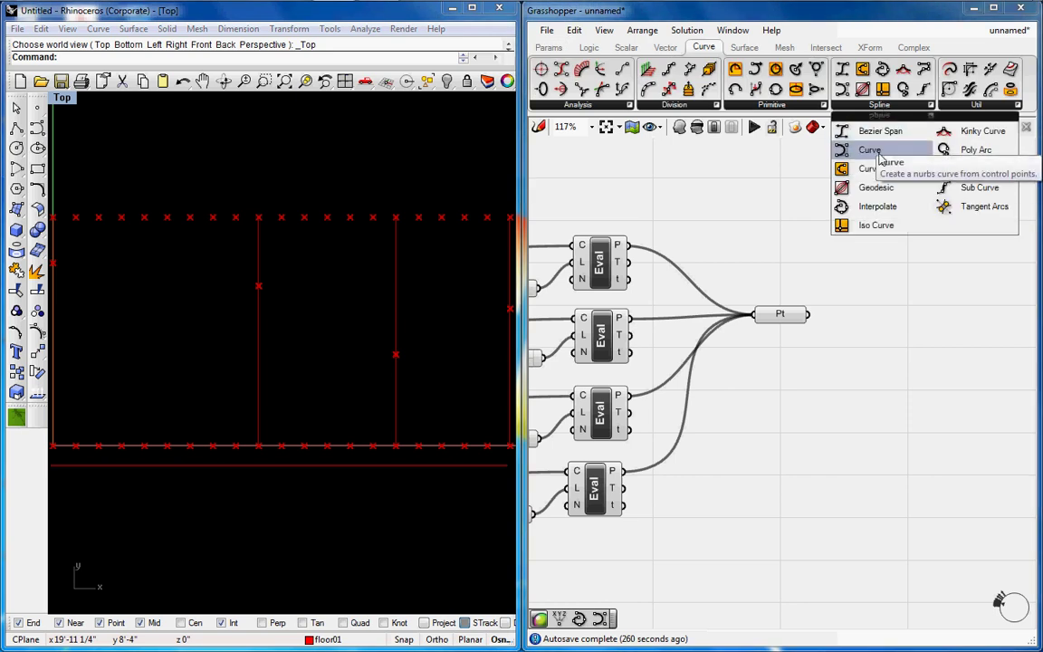
left_click_drag(880, 159, 962, 215)
left_click(879, 105)
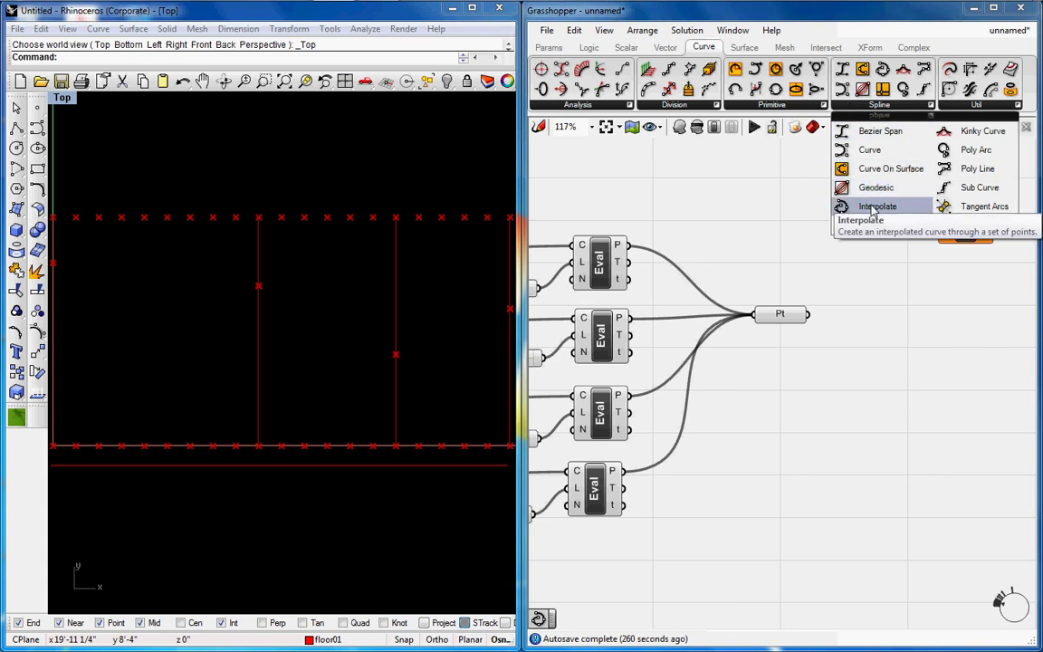
left_click_drag(874, 207, 974, 301)
Add Poly Arc and Poly Line components below Interpolate, and move the Curve component closer to the stack.
left_click(880, 105)
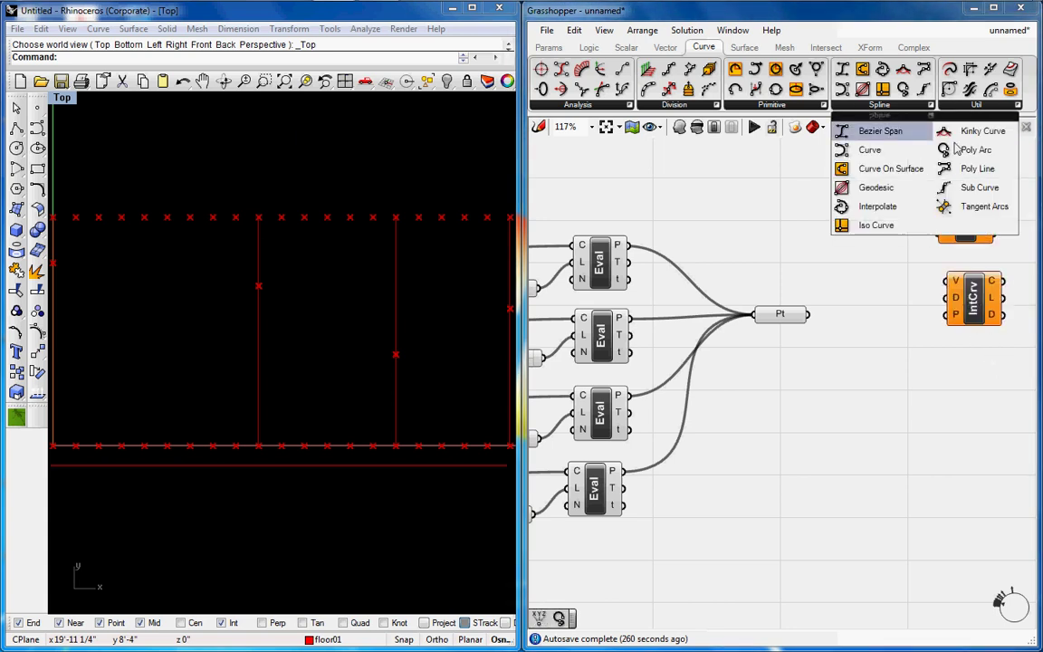
left_click_drag(915, 149, 974, 367)
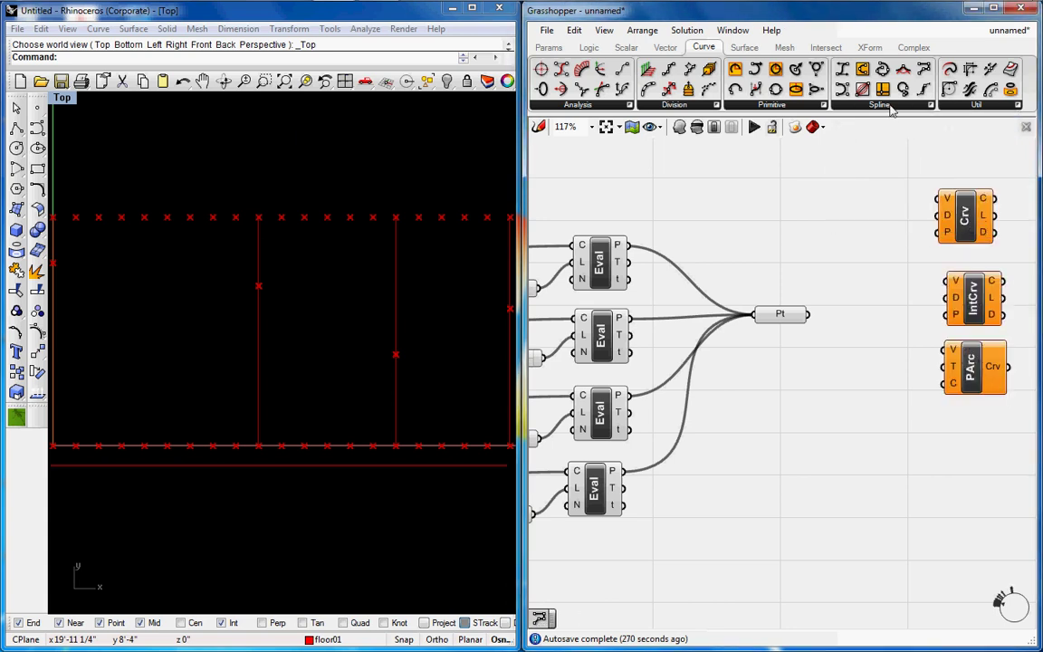
left_click(883, 105)
left_click_drag(978, 170, 969, 436)
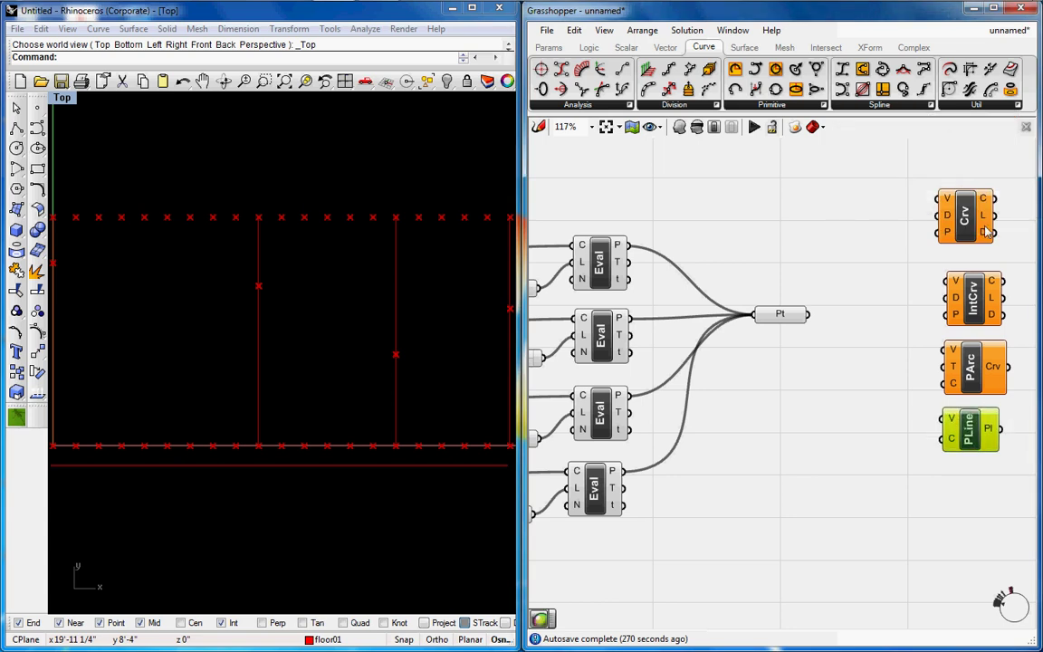
left_click_drag(973, 225, 985, 243)
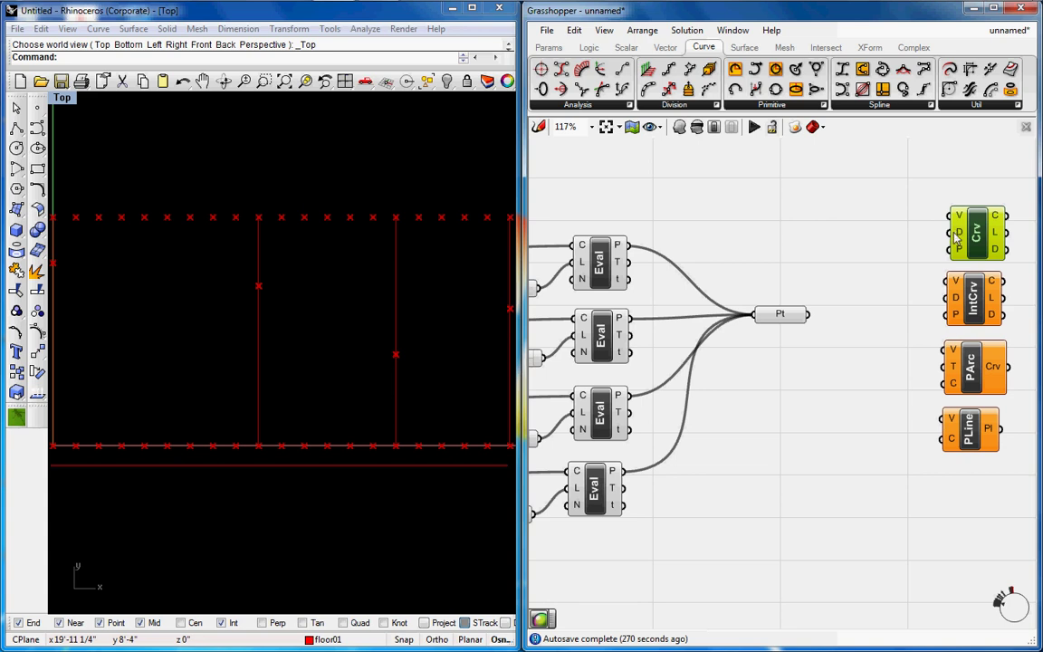
Connect the Point parameter to the Poly Line's V input and turn off the Poly Line's preview.
left_click(973, 433)
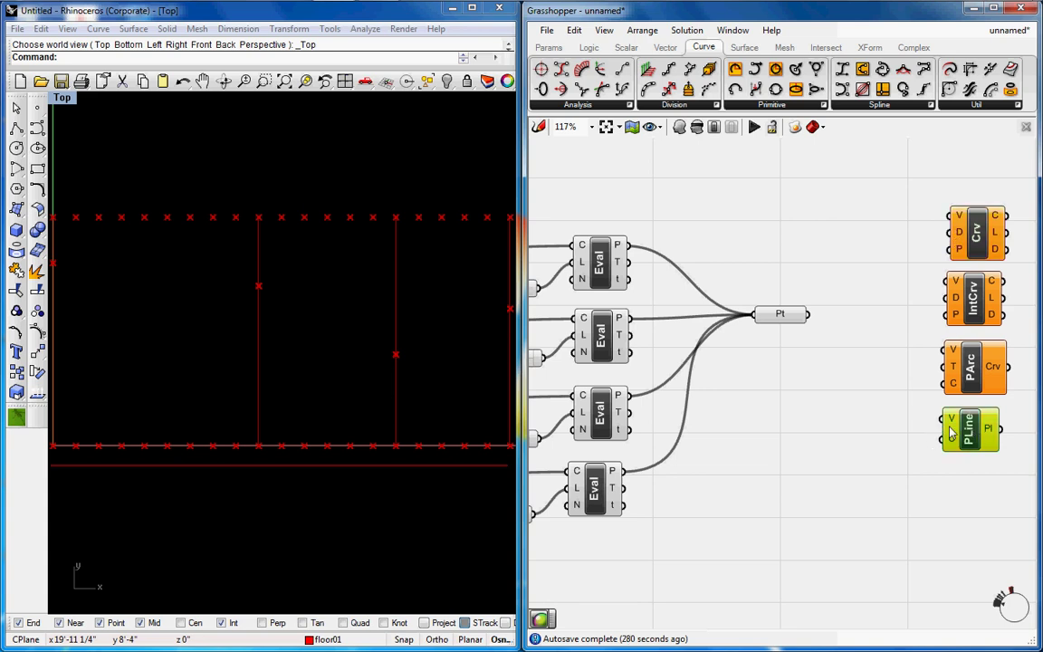
left_click_drag(943, 421, 808, 315)
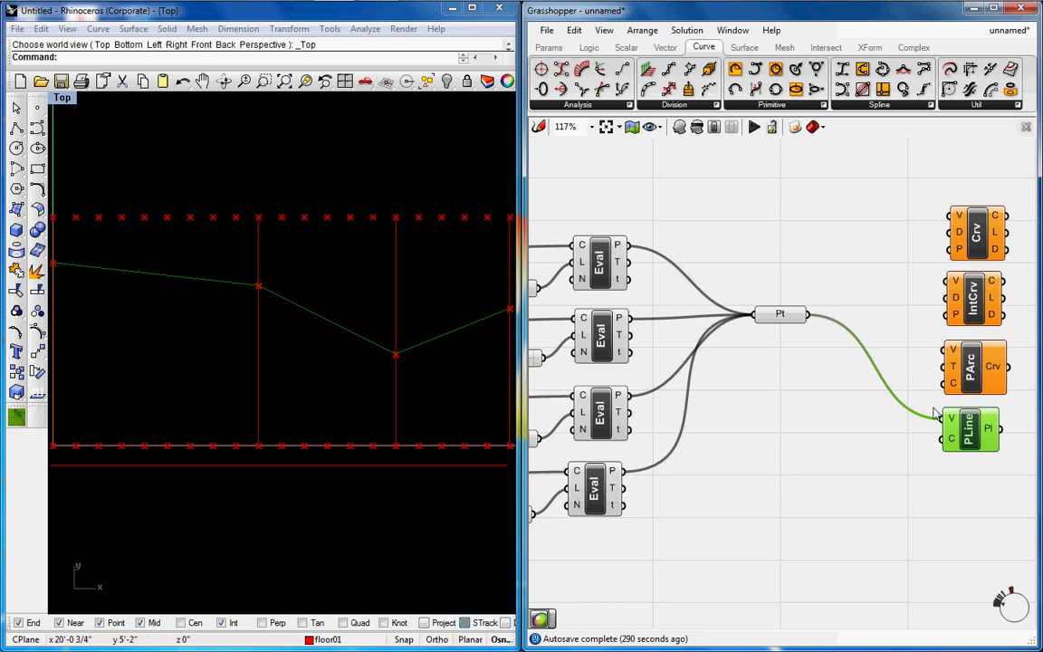
right_click(971, 435)
left_click(886, 454)
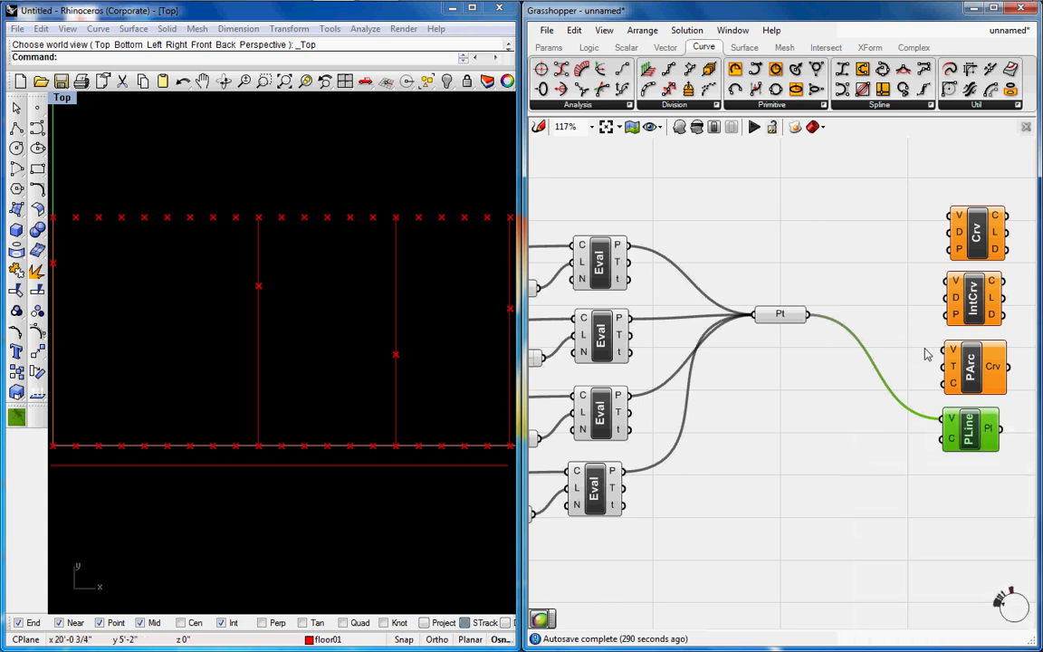
Connect the Point parameter to the Poly Arc's V input and leave the Poly Arc's preview turned on.
right_click(975, 370)
left_click(892, 396)
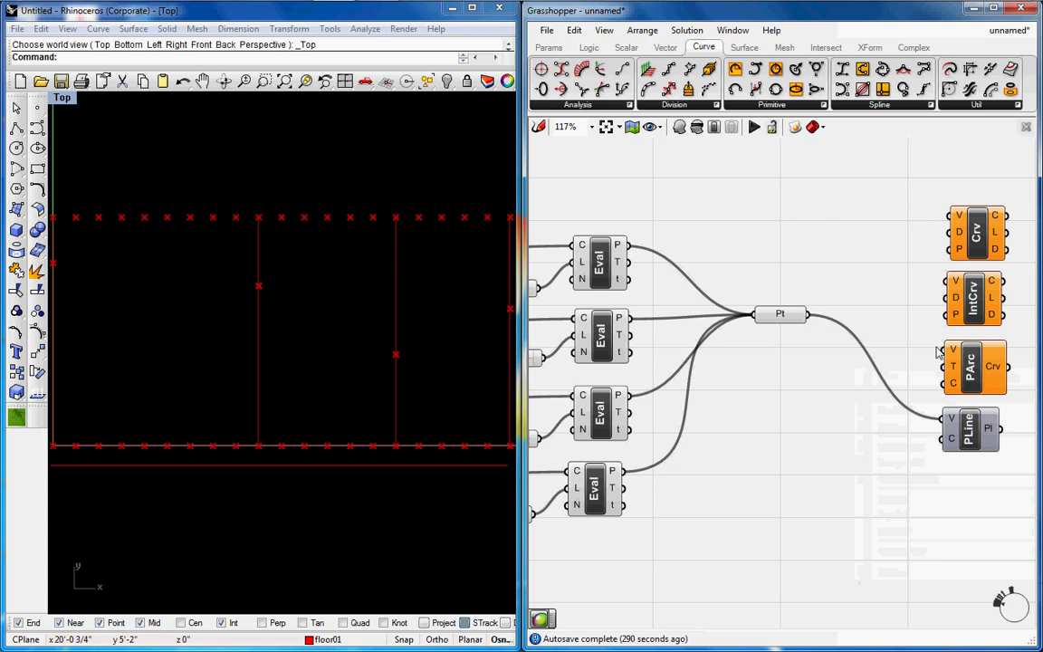
left_click_drag(947, 350, 807, 314)
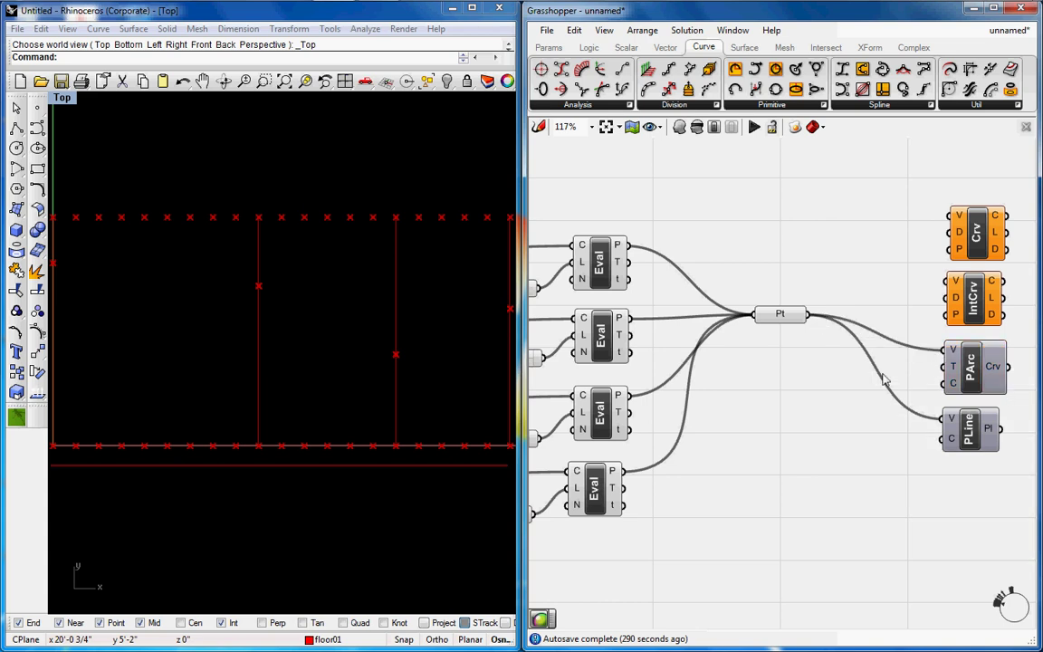
left_click(970, 365)
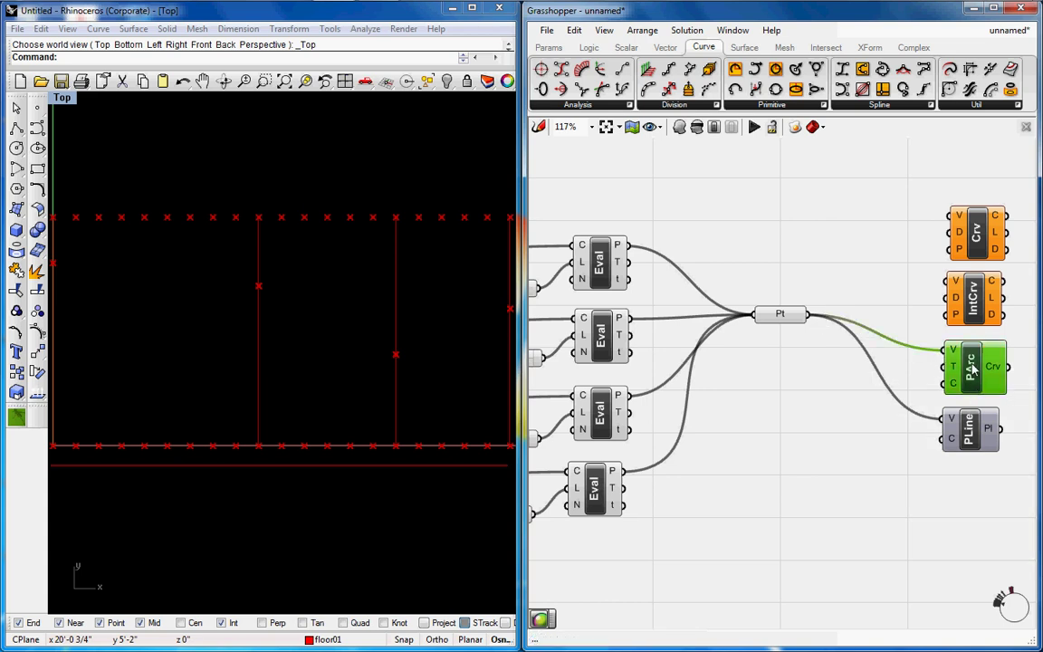
right_click(974, 396)
left_click(978, 405)
left_click(746, 402)
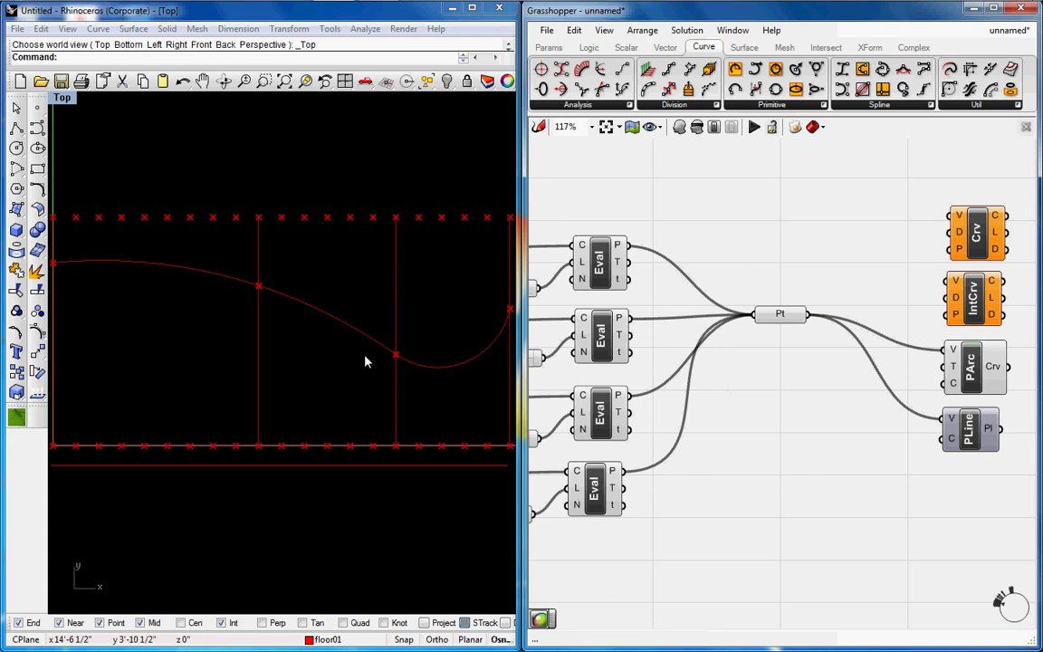
Set the slider feeding the second Eval component's L input to 10.
right_click_drag(641, 399, 845, 377)
right_click_drag(620, 387, 661, 374)
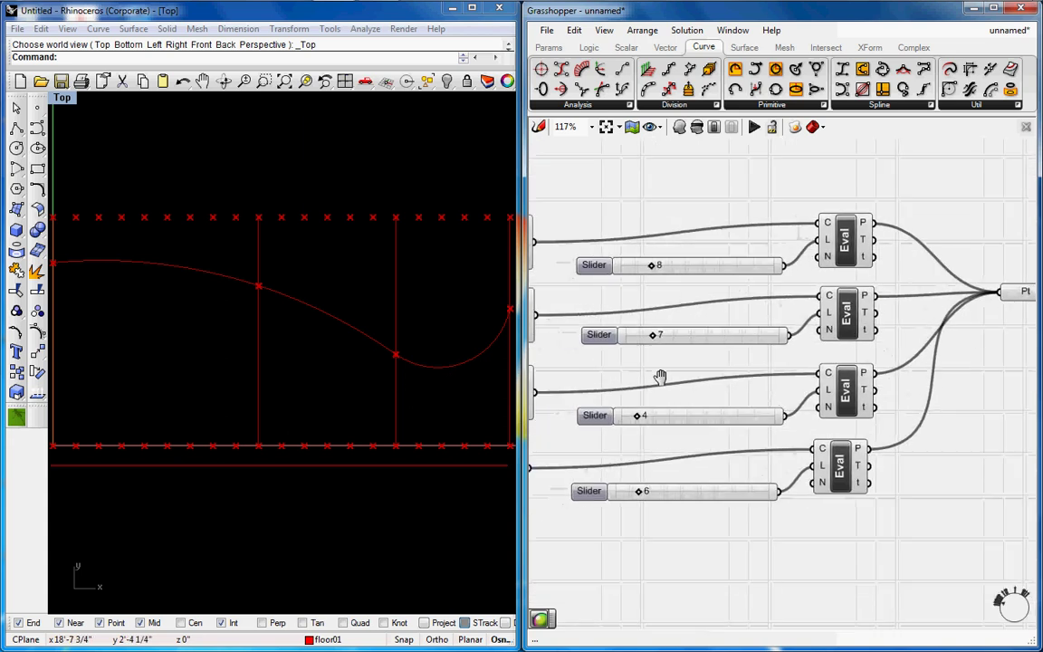
left_click_drag(653, 334, 665, 335)
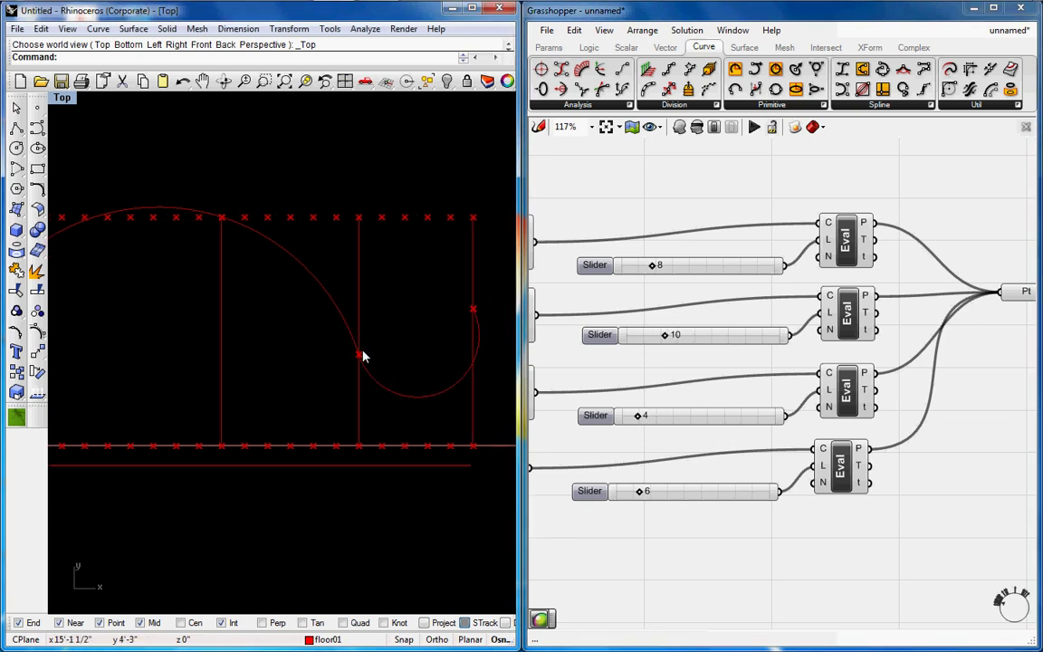
right_click_drag(355, 361, 409, 344)
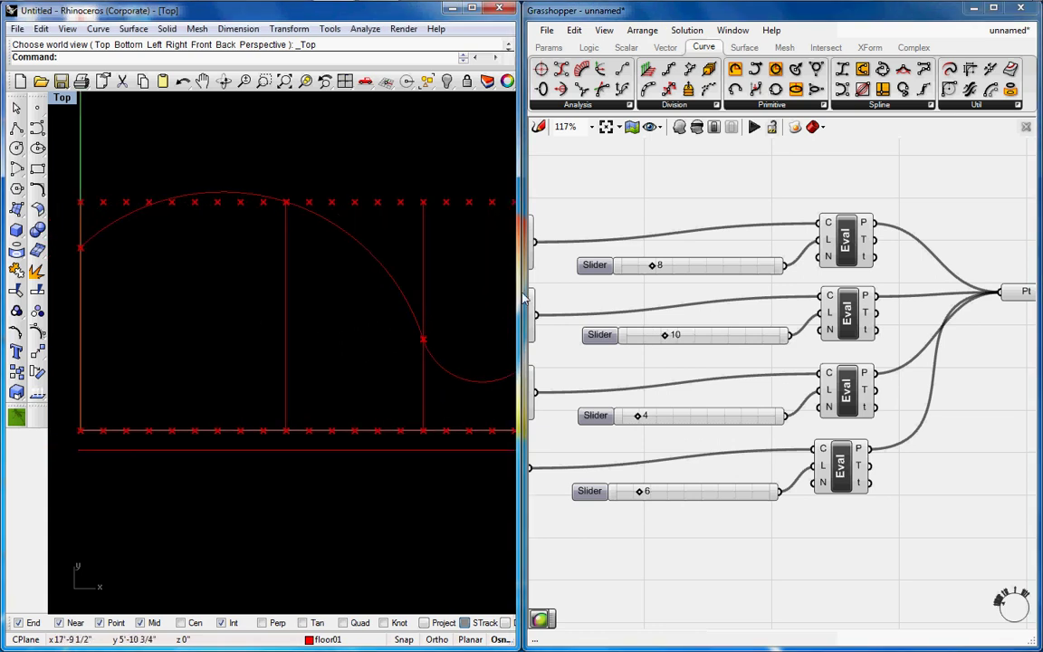
Set the slider driving the second Point component's Y input, beside the Series component, to 40.
right_click_drag(701, 316, 903, 310)
scroll(725, 304, "down", 4)
right_click_drag(654, 316, 827, 333)
scroll(577, 309, "up", 3)
right_click_drag(615, 305, 715, 312)
scroll(666, 308, "up", 2)
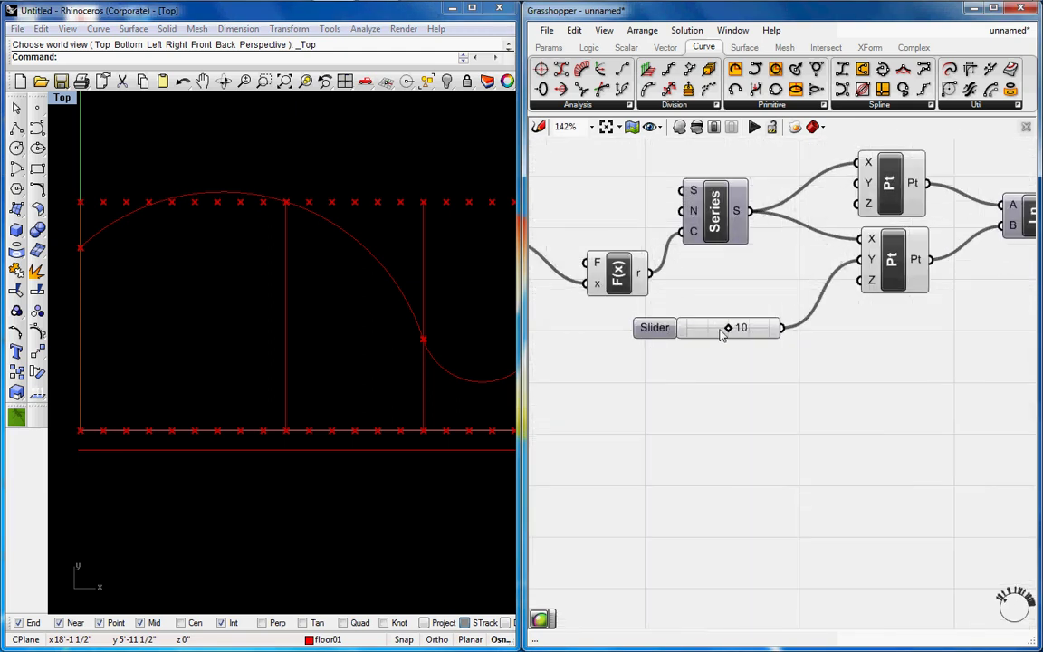
right_click(721, 330)
left_click(755, 417)
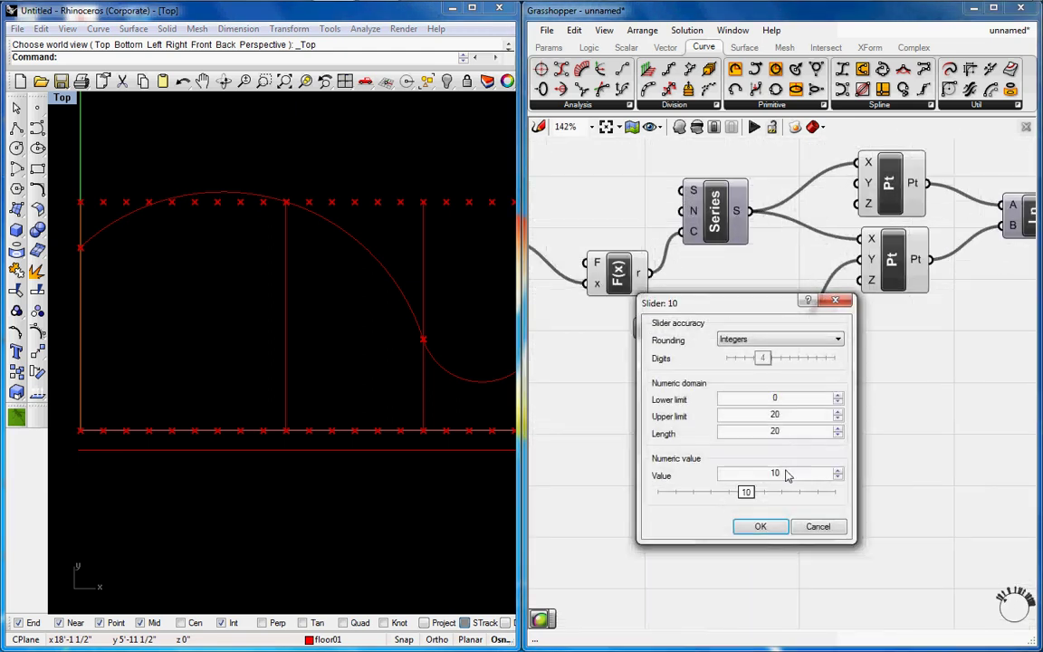
left_click_drag(784, 473, 712, 477)
type("40")
key("Return")
scroll(358, 385, "down", 3)
right_click_drag(360, 386, 325, 437)
scroll(308, 391, "up", 2)
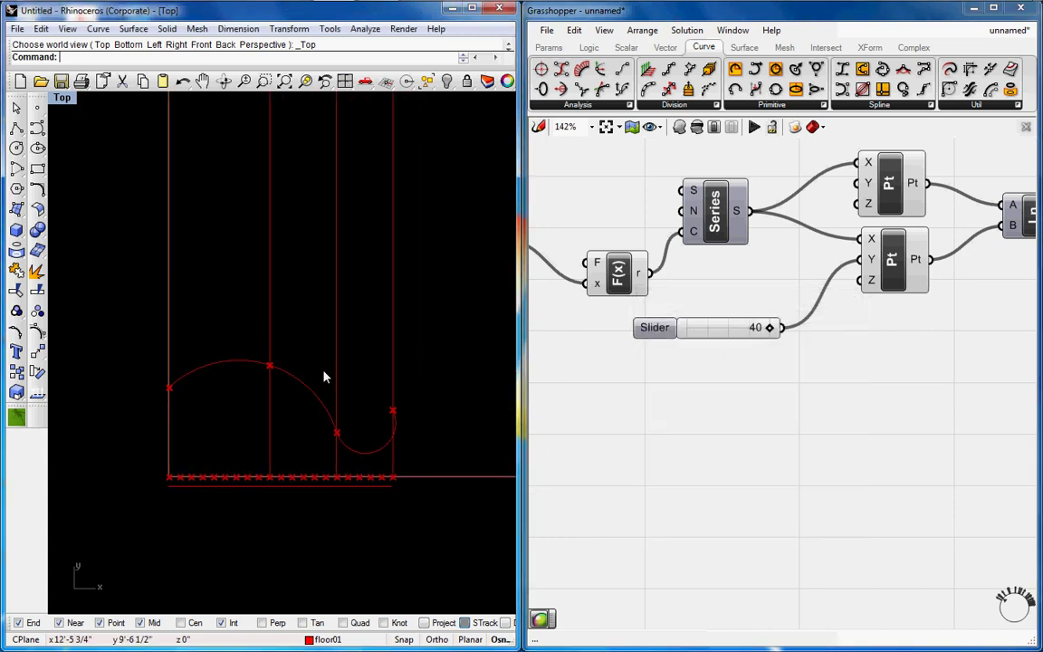
Set the sliders feeding the Eval components' L inputs to 21 for the first, 16 for the third and 10 for the fourth.
right_click_drag(761, 397, 417, 397)
right_click_drag(777, 365, 599, 361)
right_click_drag(880, 362, 626, 354)
left_click_drag(812, 252, 864, 253)
mouse_move(820, 336)
left_mouse_down()
mouse_move(861, 336)
mouse_move(820, 336)
left_mouse_up()
left_click_drag(788, 434, 879, 434)
scroll(359, 391, "down", 3)
scroll(359, 392, "down", 1)
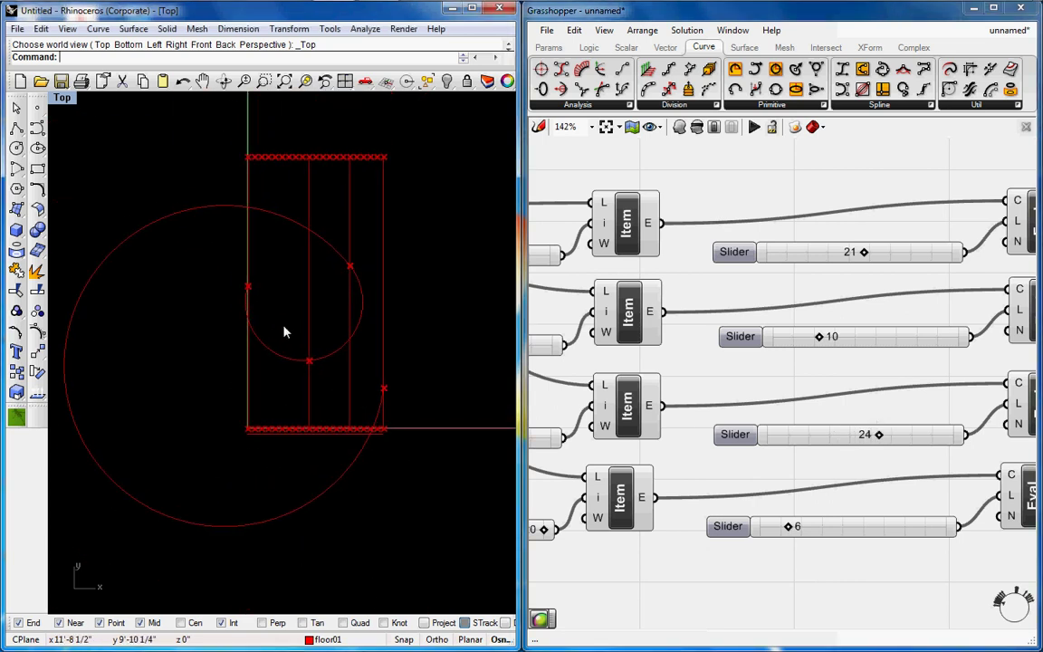
left_click_drag(874, 435, 842, 437)
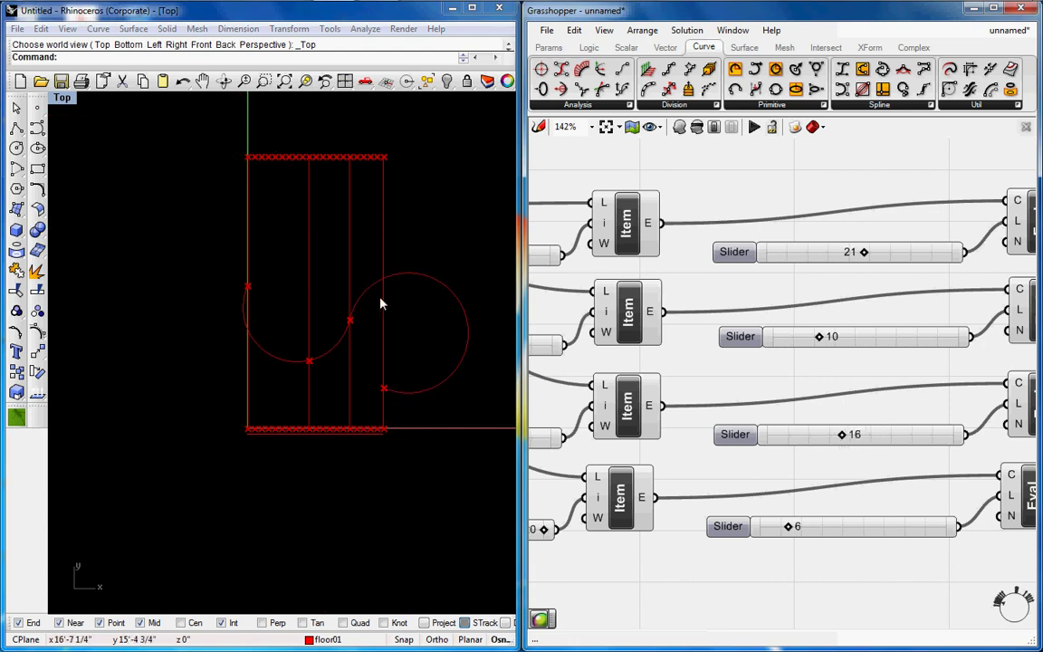
left_click_drag(790, 526, 806, 526)
Turn off the Poly Arc's preview and connect the Point parameter to the Interpolate component's V input.
right_click_drag(978, 418, 736, 409)
mouse_move(896, 393)
right_mouse_down()
mouse_move(686, 410)
mouse_move(733, 394)
right_mouse_up()
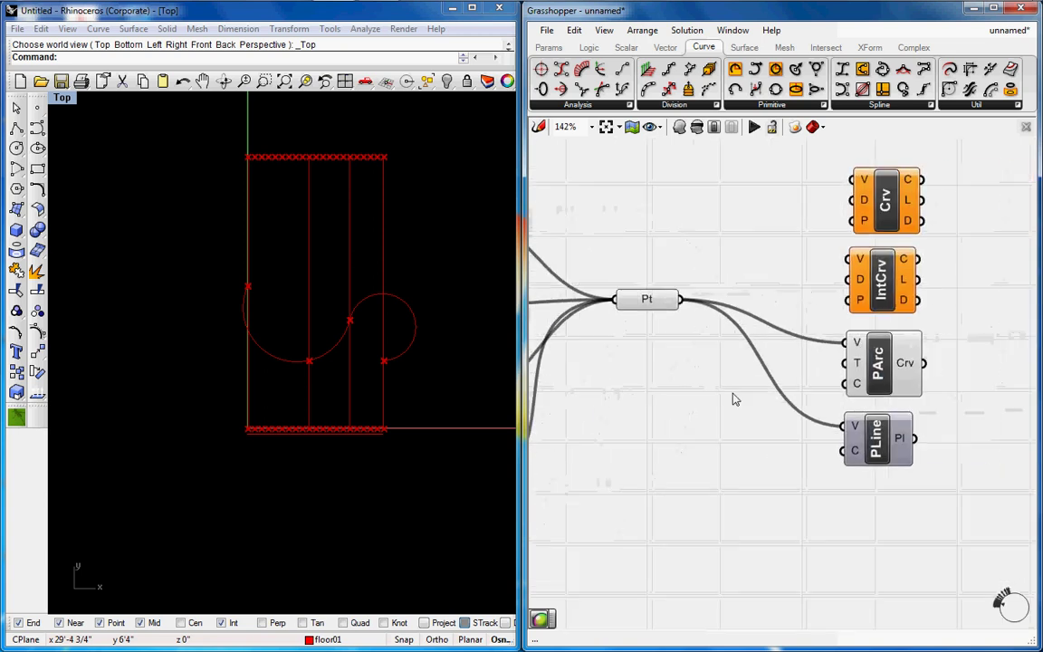
right_click(880, 355)
left_click(892, 371)
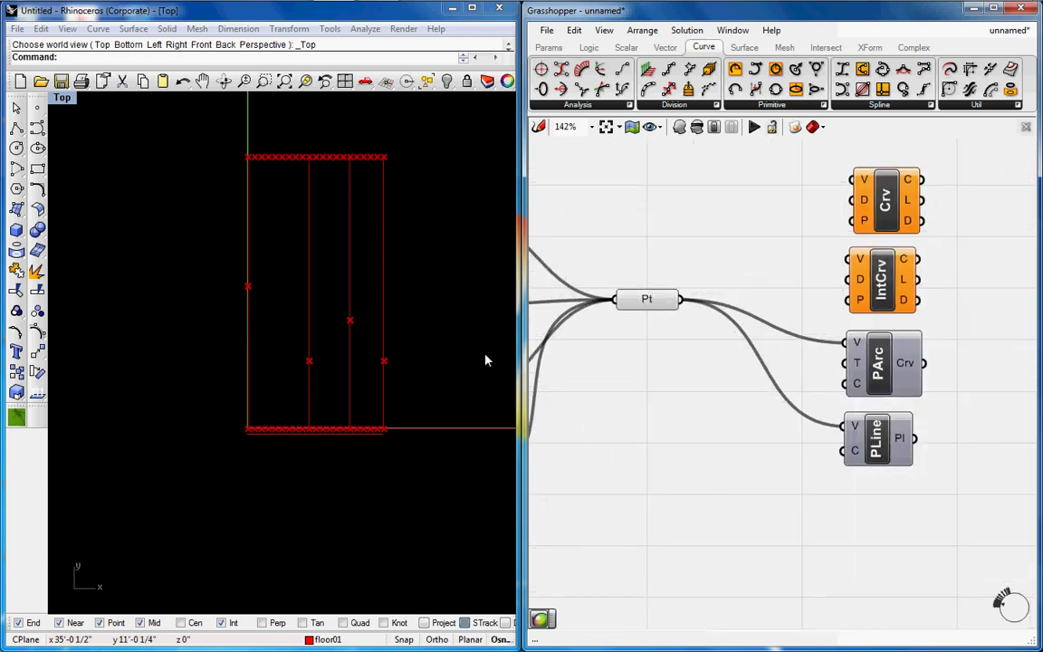
scroll(340, 333, "up", 4)
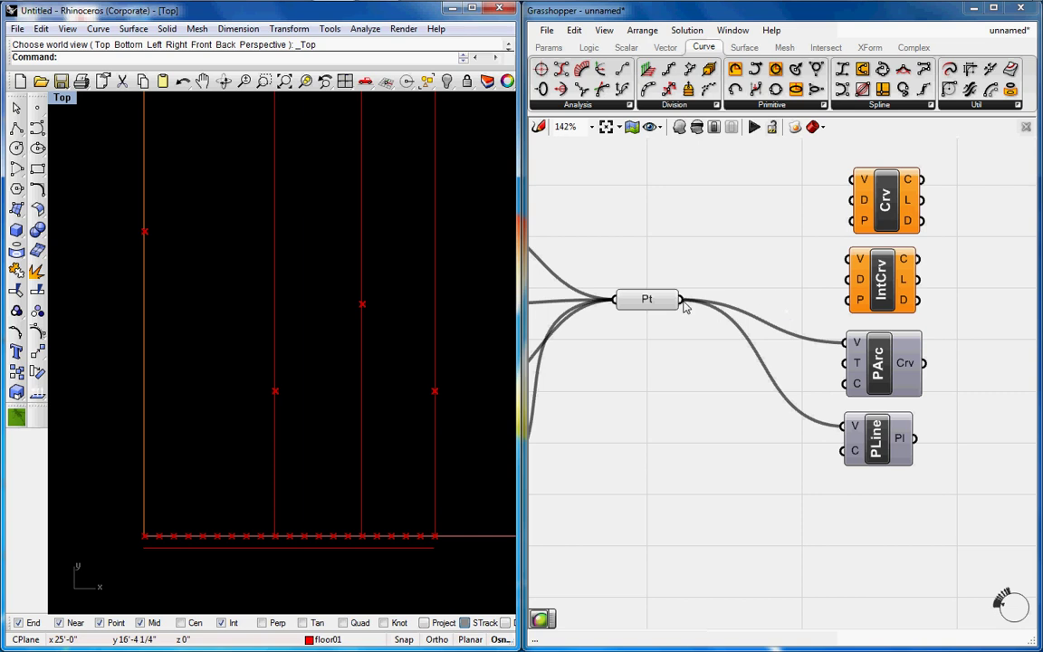
left_click_drag(711, 297, 851, 259)
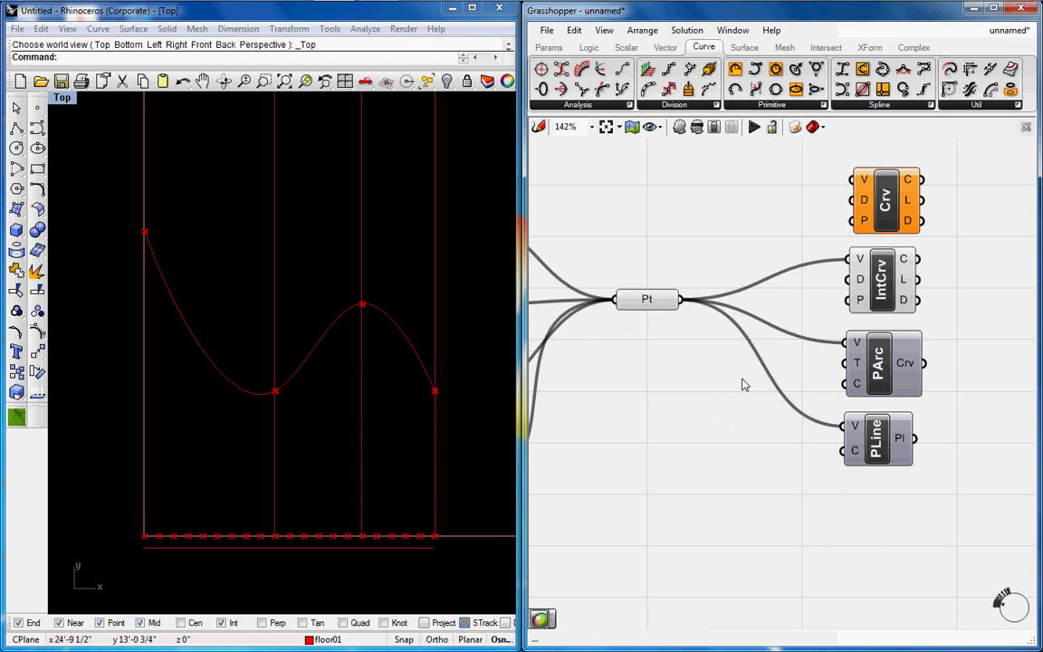
Set the second Eval component's slider to 12 and turn off the Interpolate component's preview.
right_click_drag(640, 375, 829, 353)
mouse_move(608, 334)
left_mouse_down()
mouse_move(637, 334)
mouse_move(609, 334)
mouse_move(632, 334)
mouse_move(623, 334)
left_mouse_up()
right_click_drag(936, 331, 738, 342)
right_click(921, 290)
left_click(889, 309)
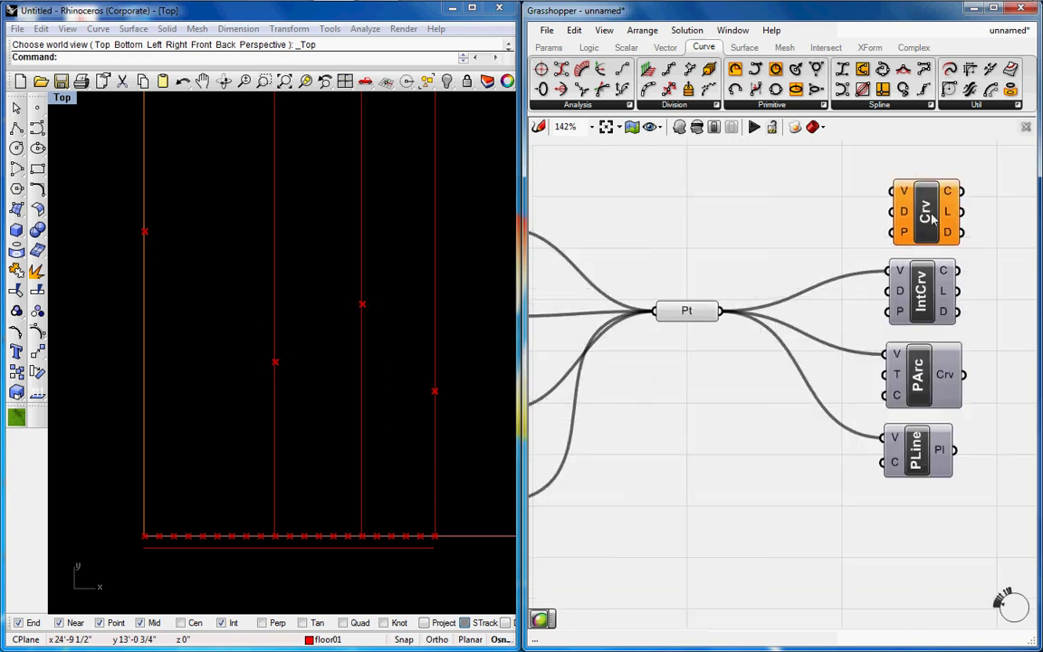
Connect the Point parameter to the Curve component's V input and leave the Curve's preview turned on.
right_click(932, 214)
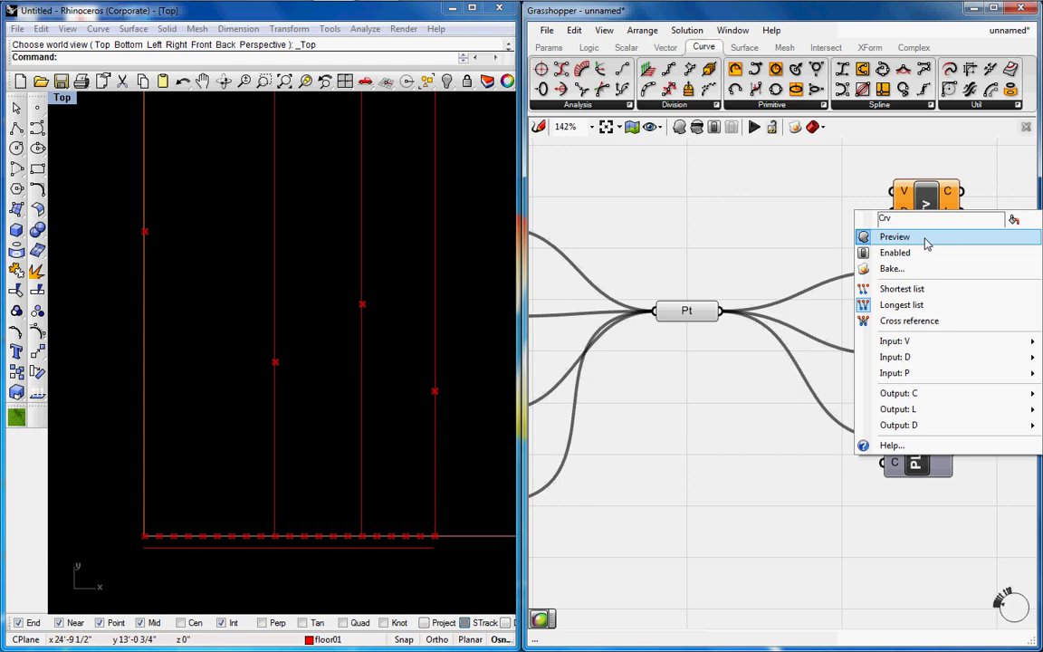
left_click(927, 238)
left_click_drag(892, 192, 720, 311)
right_click(934, 205)
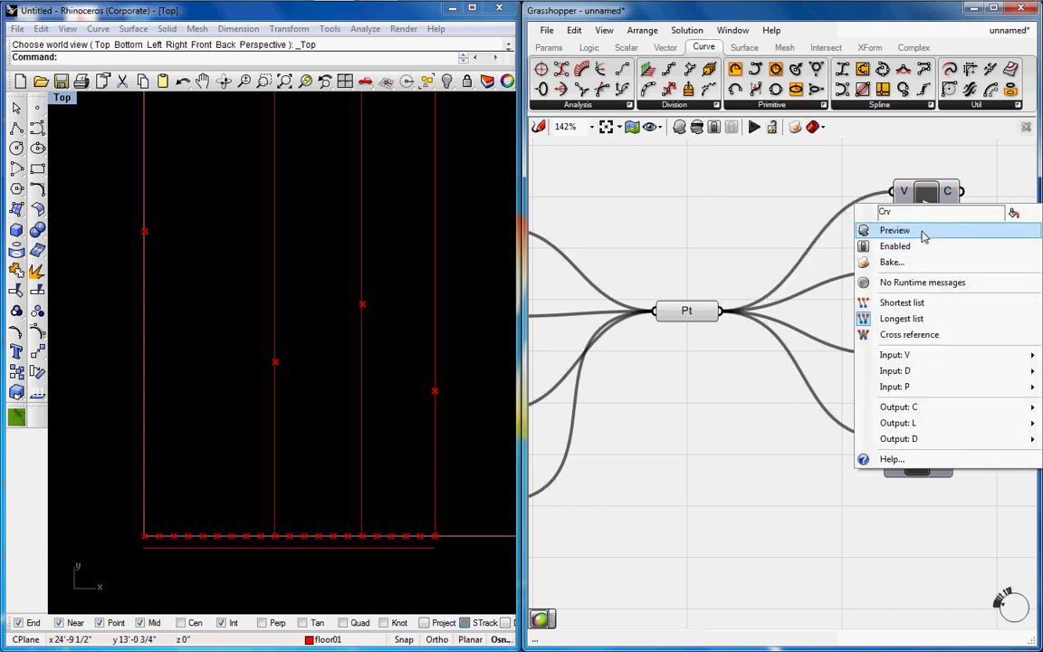
left_click(924, 232)
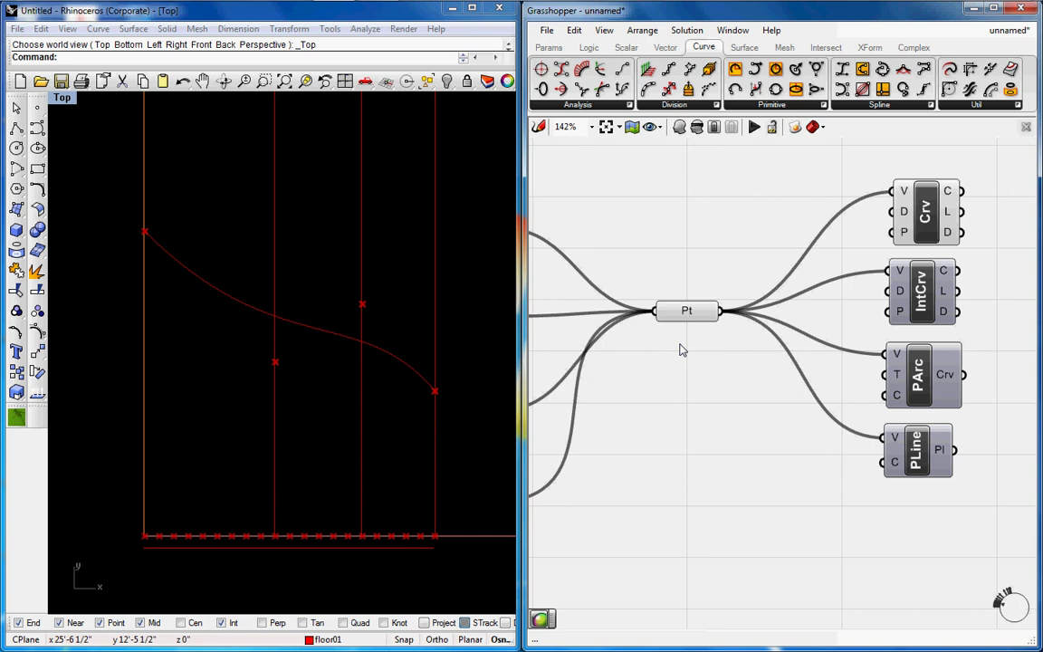
Set the second Eval component's slider to 8 and the third one's slider to 31 to reshape the Curve spline.
scroll(656, 387, "down", 3)
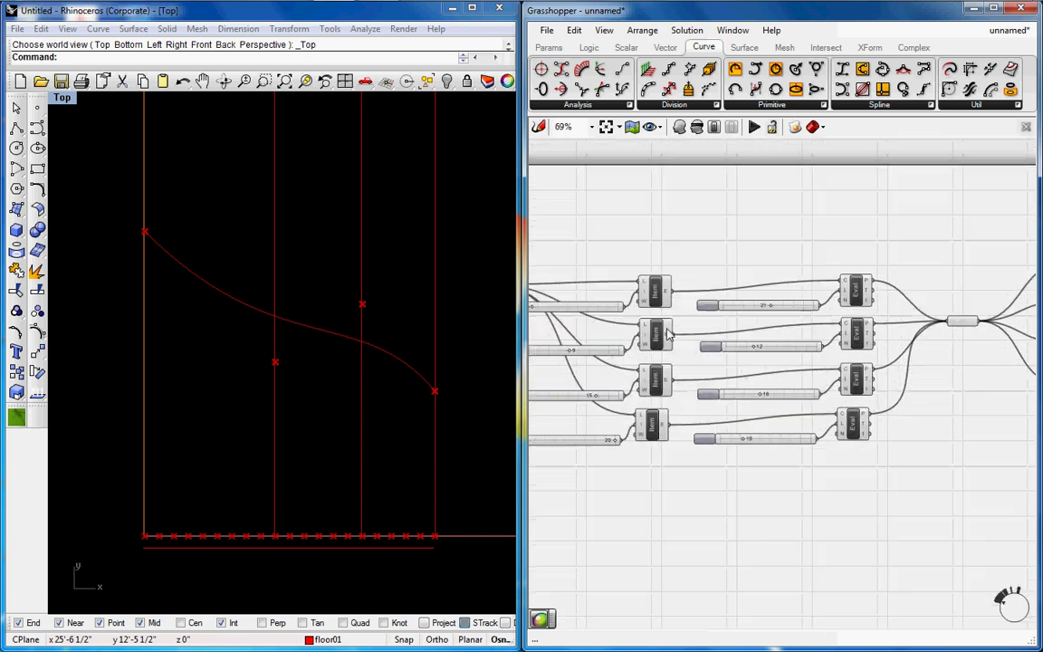
right_click_drag(865, 313, 744, 326)
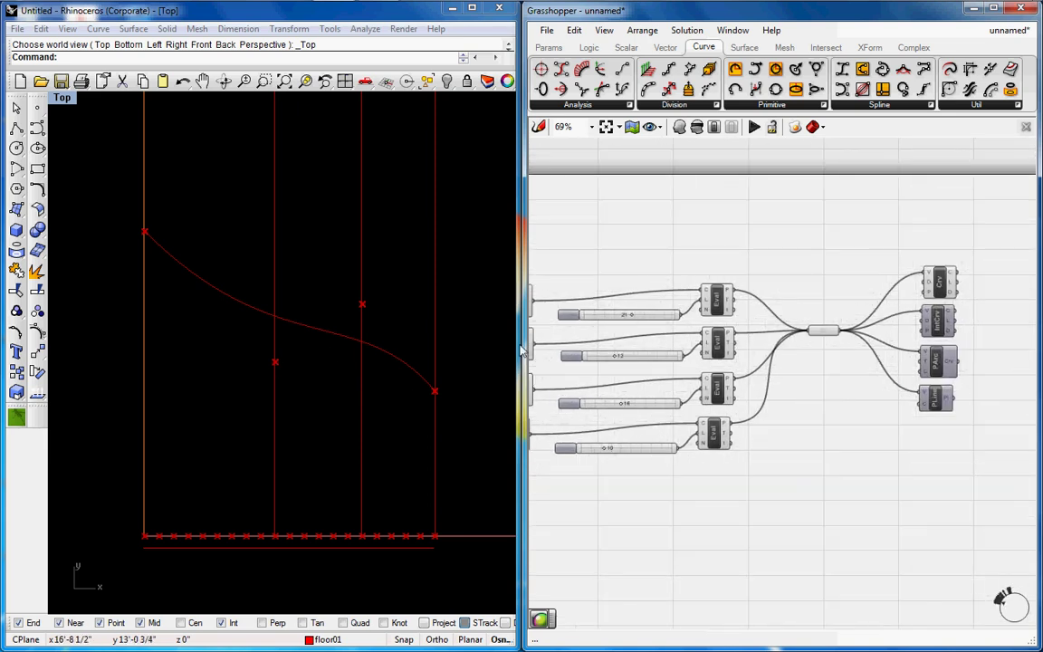
right_click_drag(697, 342, 789, 326)
scroll(707, 345, "up", 5)
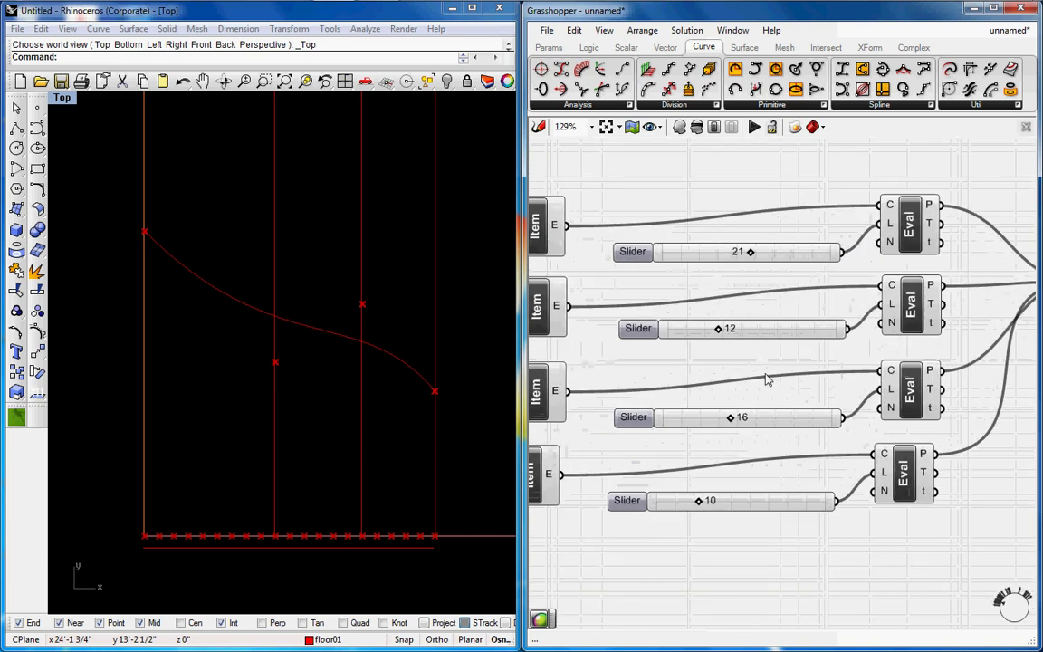
left_click_drag(699, 311, 764, 311)
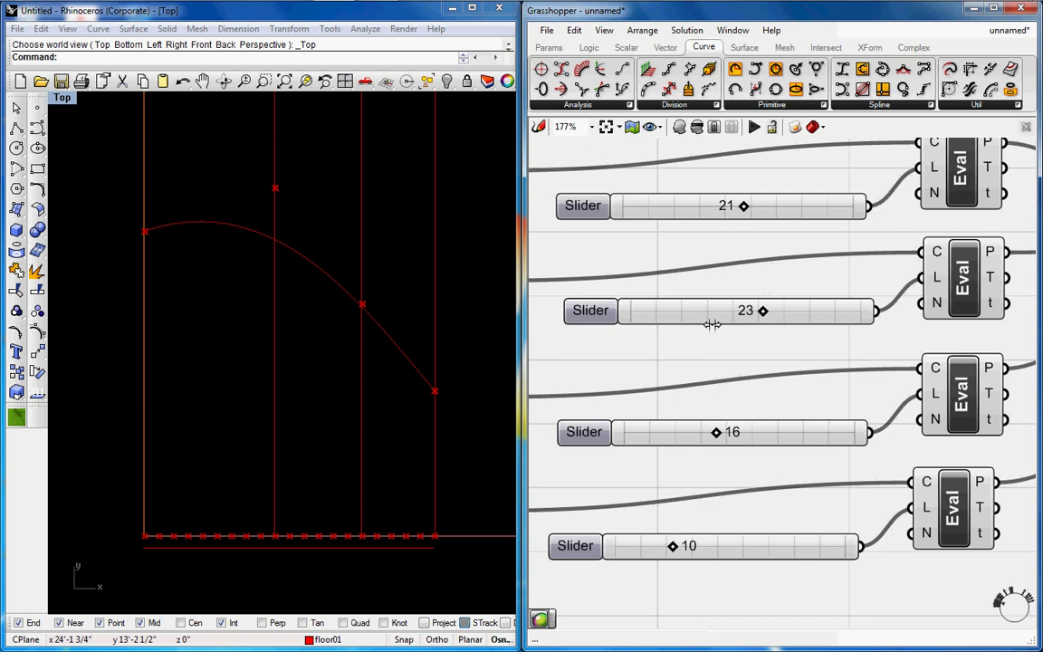
left_click_drag(763, 311, 676, 314)
left_click_drag(720, 432, 801, 427)
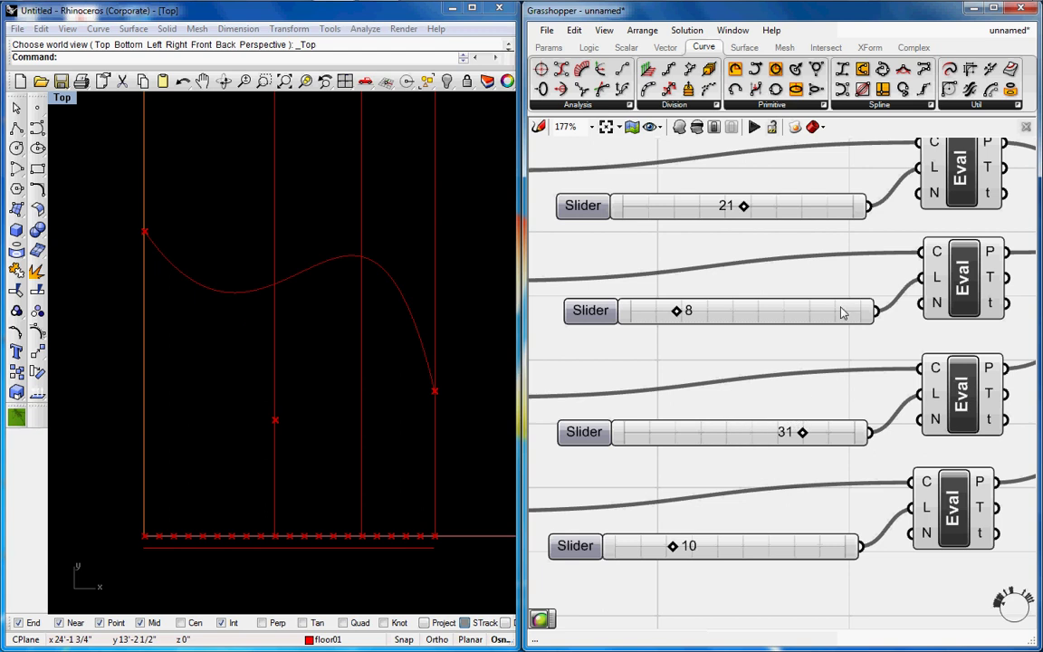
mouse_move(875, 328)
right_mouse_down()
mouse_move(676, 378)
mouse_move(893, 316)
right_mouse_up()
right_click_drag(384, 318, 368, 387, "ctrl")
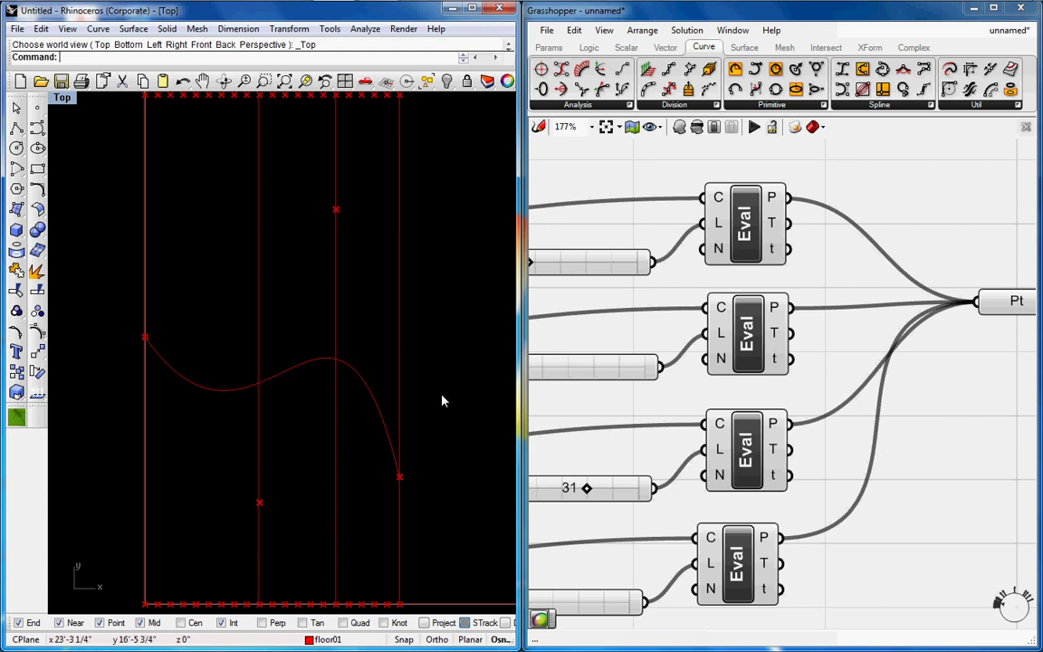
Switch to the open splines definition, which compares all four spline types in different colours.
right_click_drag(649, 343, 662, 383)
right_click_drag(862, 367, 678, 365)
right_click_drag(874, 369, 809, 346)
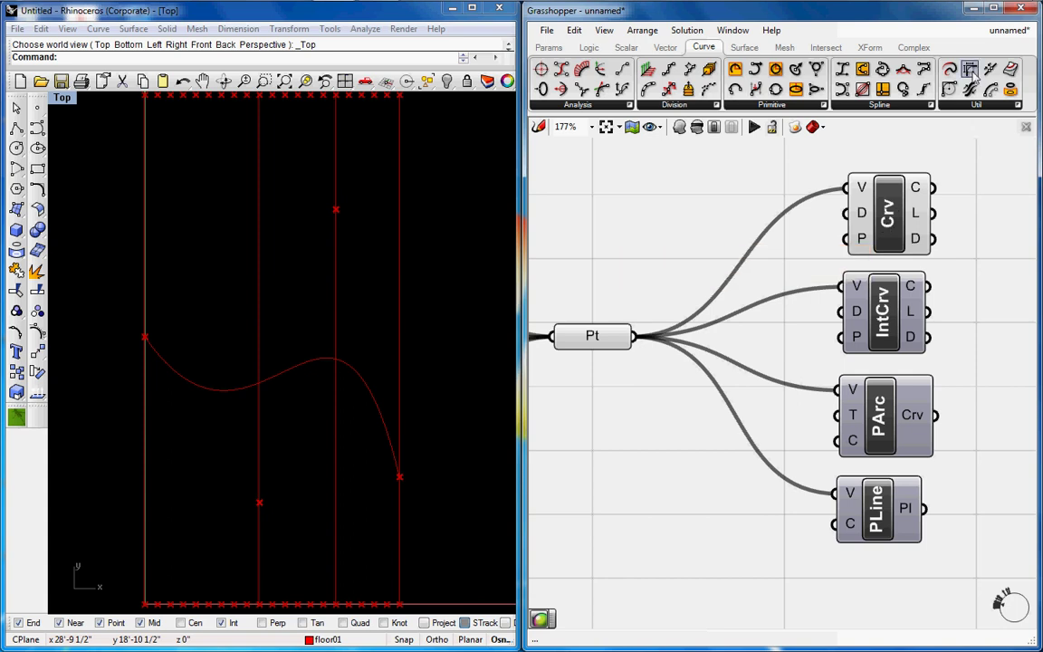
left_click(1002, 35)
left_click(974, 159)
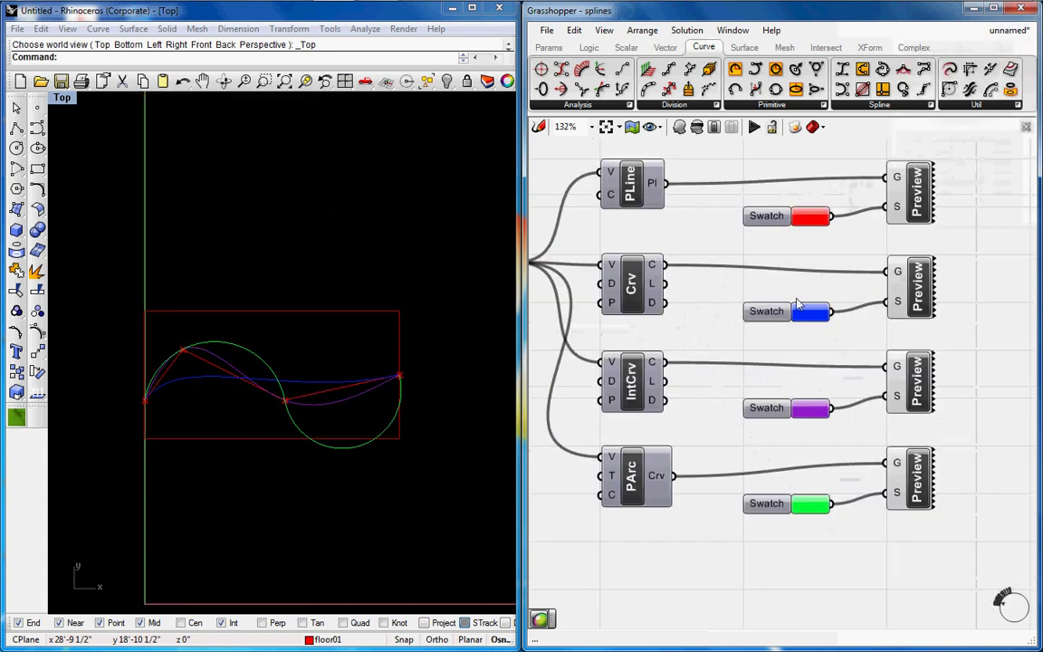
scroll(272, 374, "up", 3)
scroll(293, 374, "down", 2)
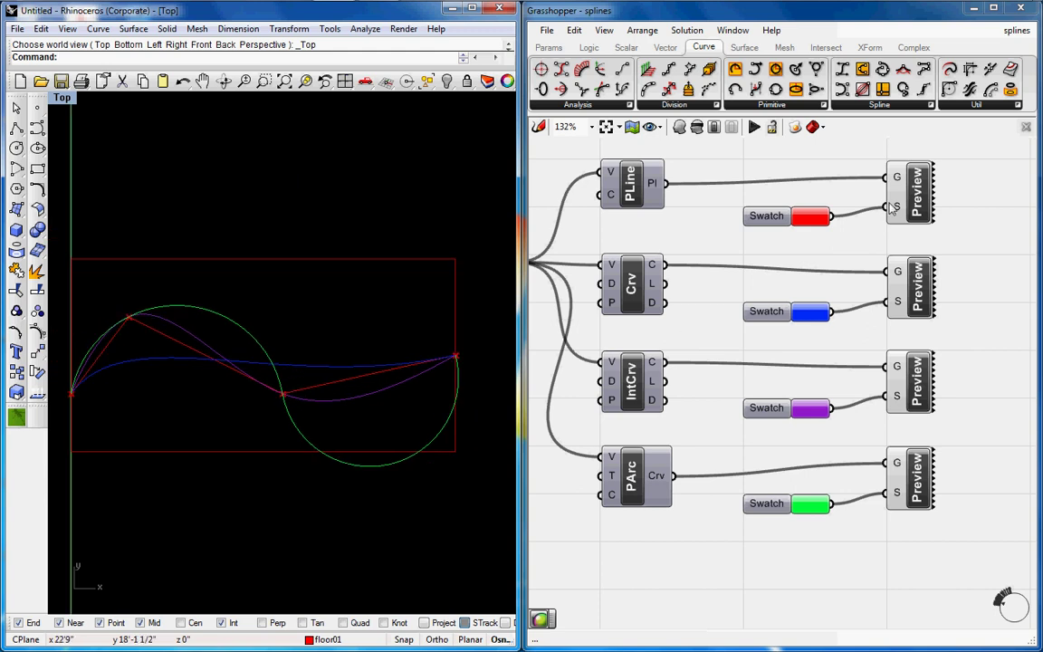
Add a Custom Preview component above the existing ones and try to connect the Poly Line's output to its G input.
right_click_drag(892, 198, 892, 244)
left_click(550, 48)
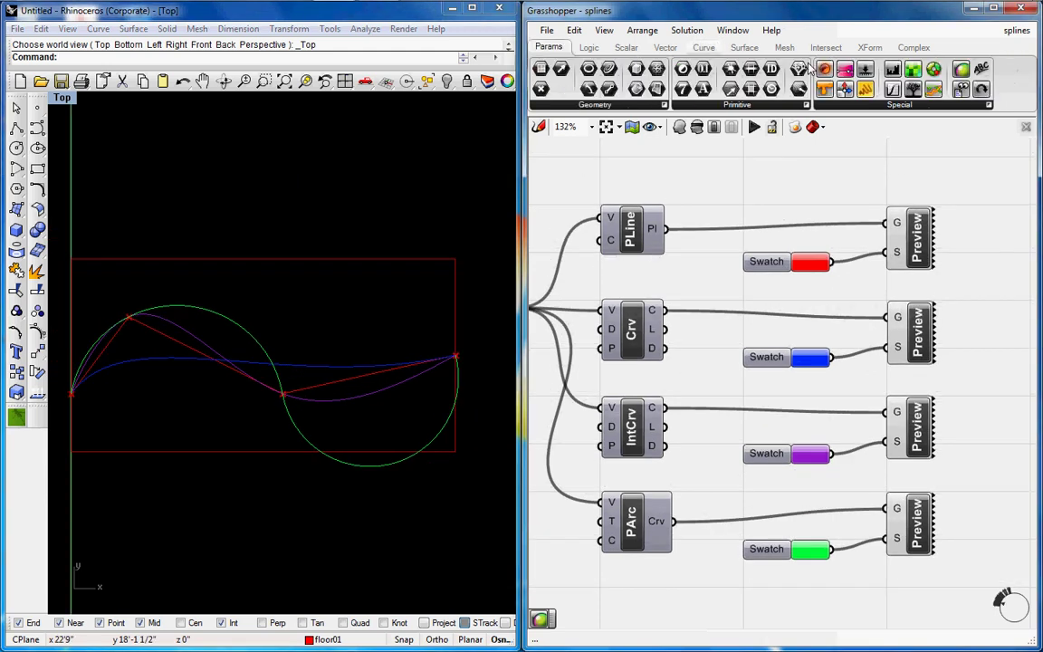
left_click(892, 104)
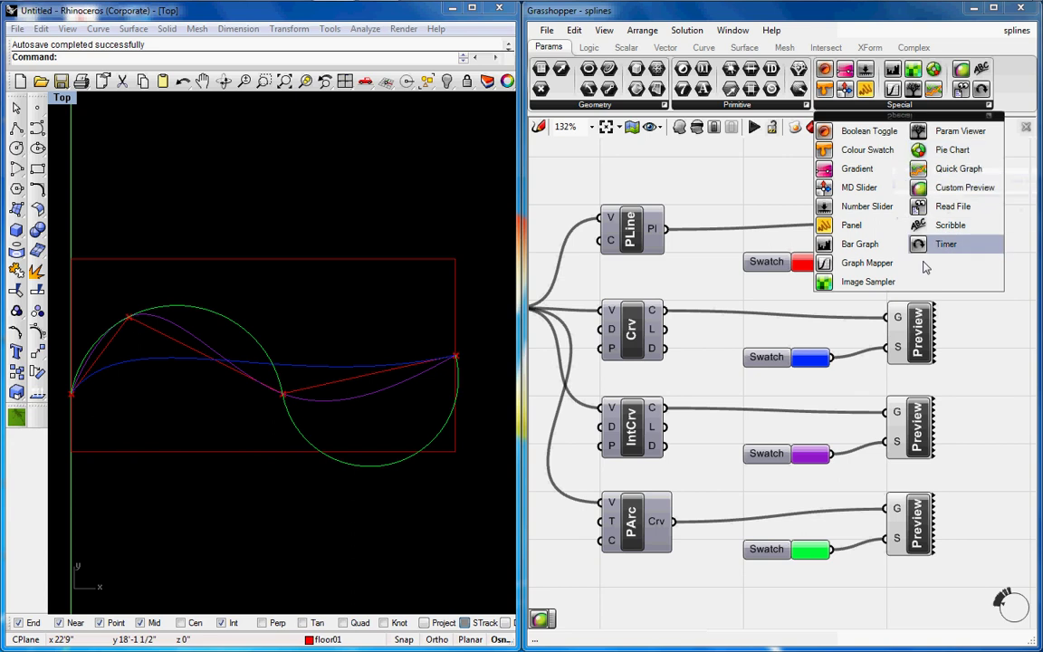
left_click(931, 190)
left_click(847, 183)
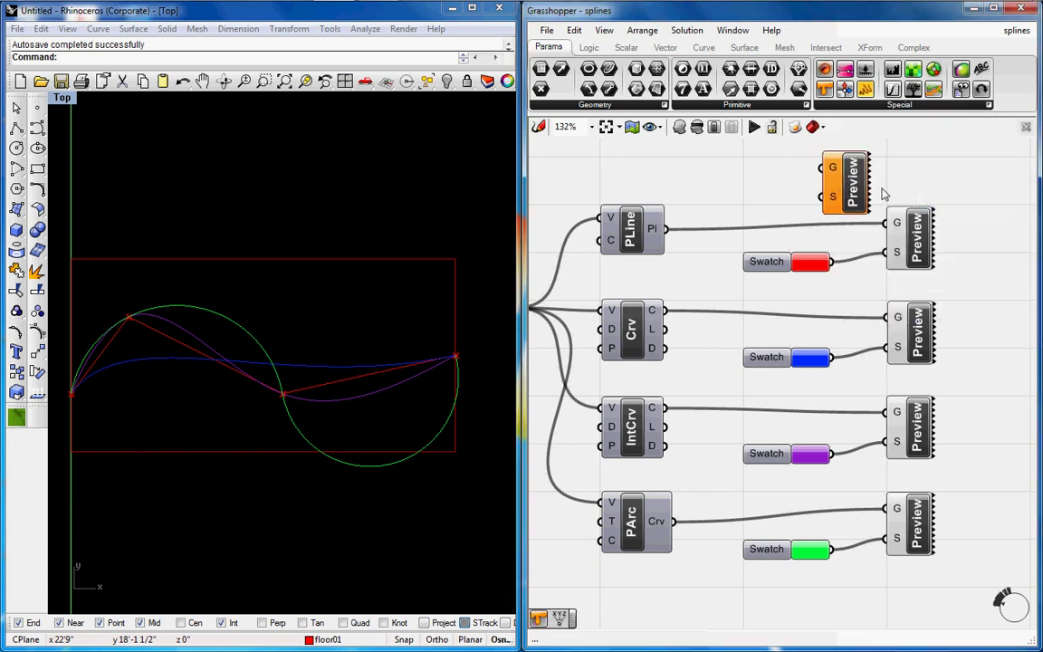
left_click_drag(668, 233, 824, 174)
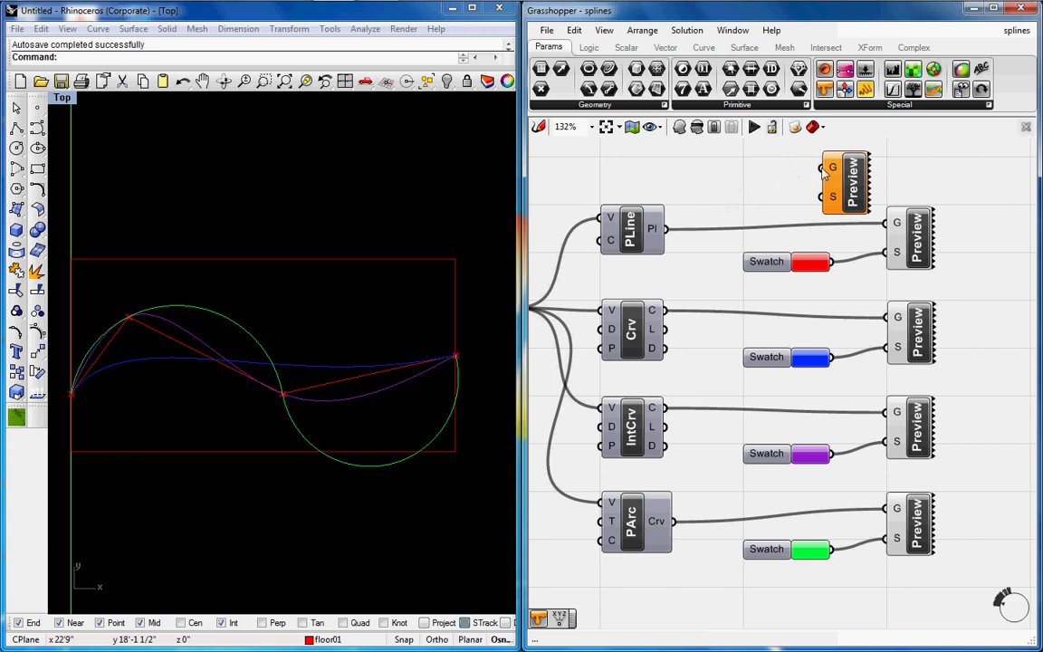
Add a Colour Swatch above the Poly Line wire and connect it to the new Custom Preview's S input.
left_click(867, 105)
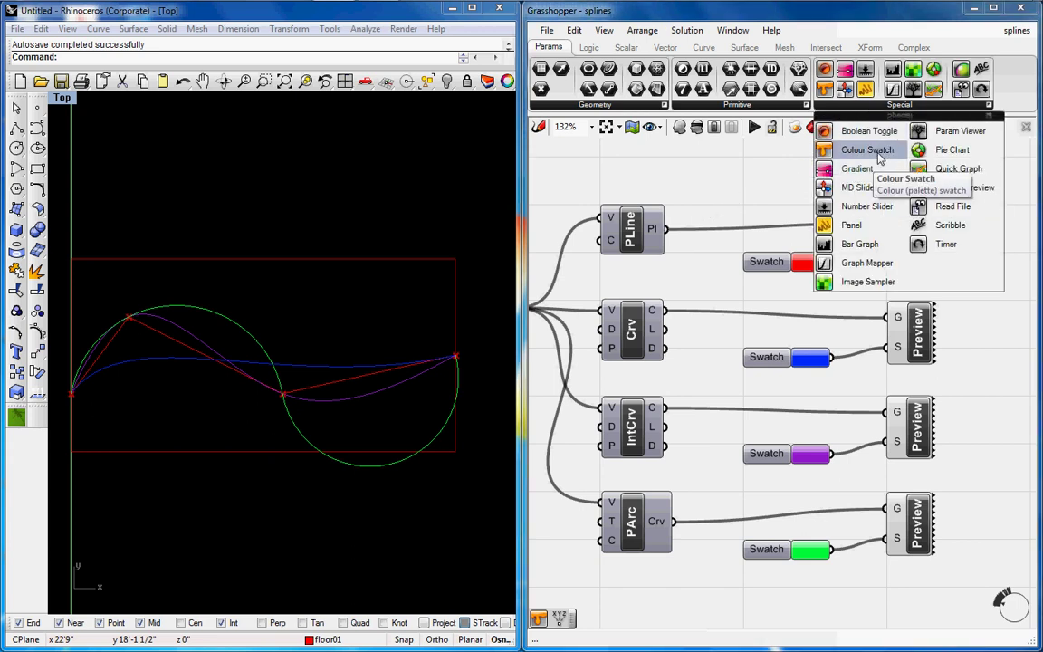
left_click(856, 151)
left_click(715, 200)
left_click_drag(763, 196, 830, 199)
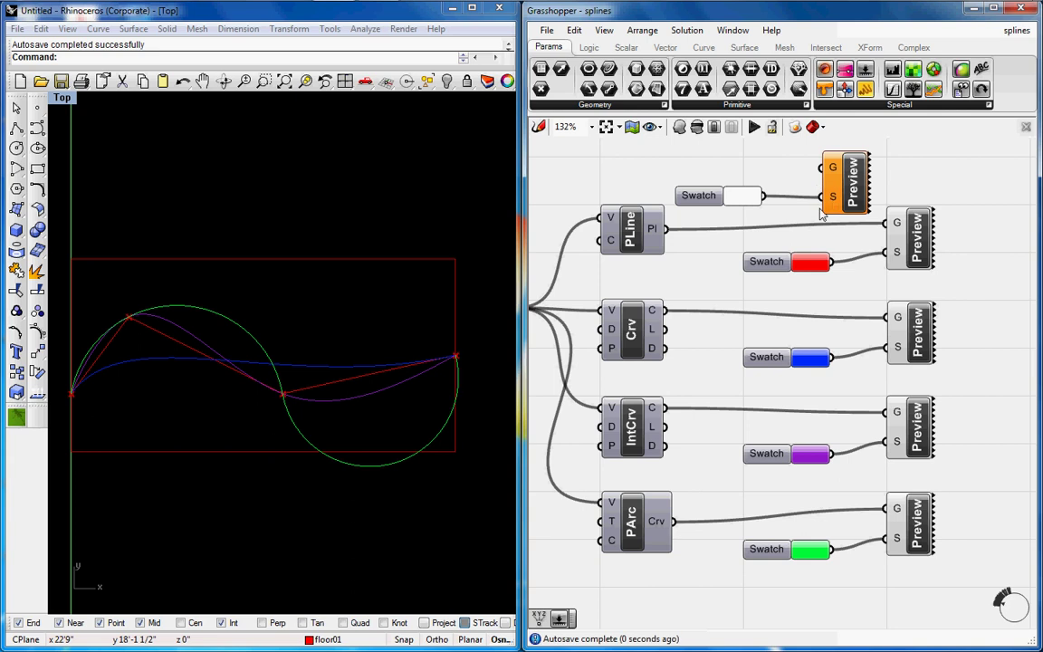
Open the new swatch's colour picker and switch it from RGB to HSV, keeping the colour white.
right_click(738, 198)
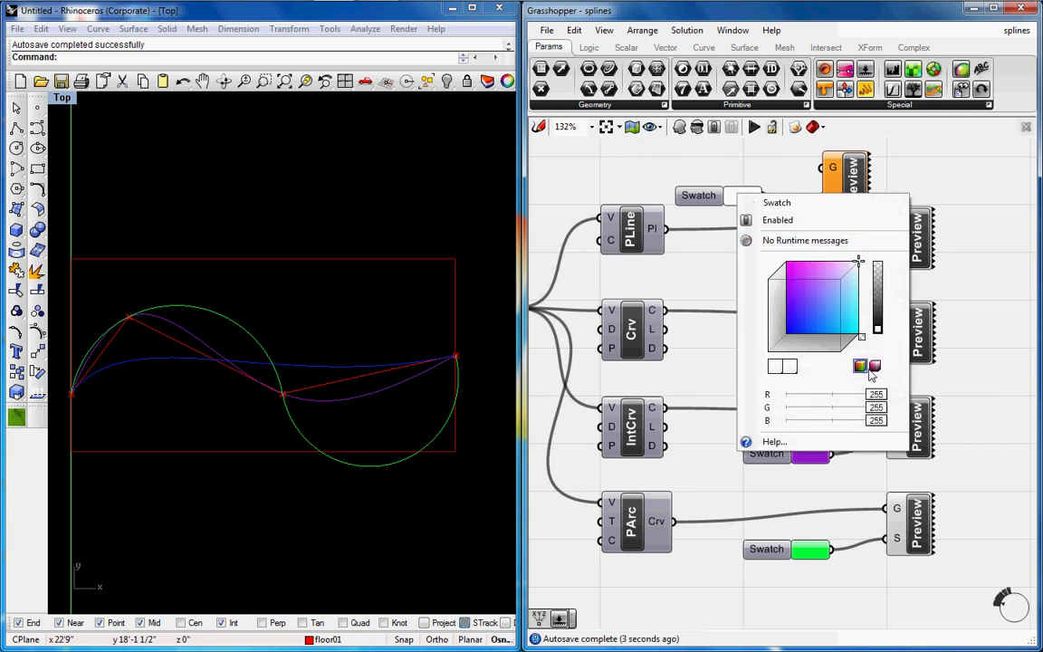
left_click(875, 366)
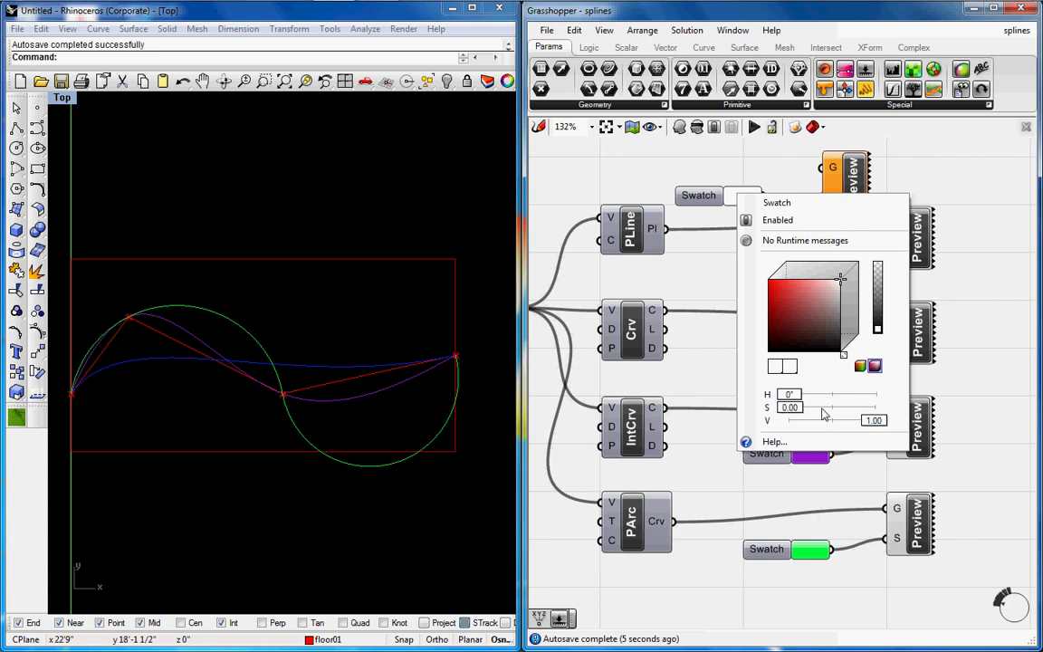
left_click(719, 234)
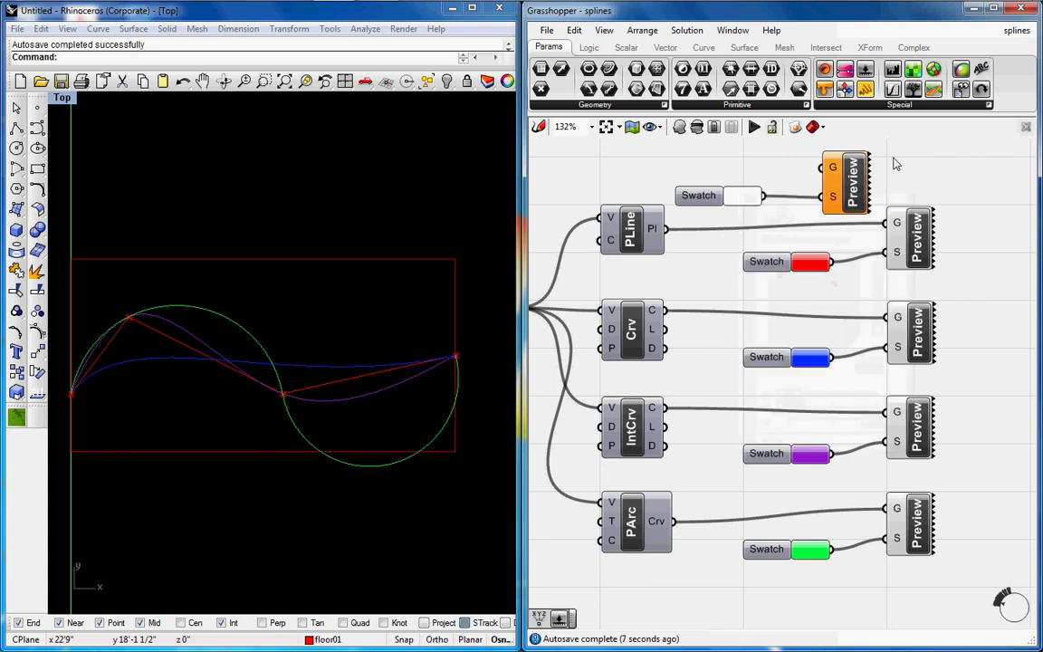
Delete the newly added Custom Preview component together with its white Colour Swatch.
left_click_drag(893, 157, 716, 198)
key("Delete")
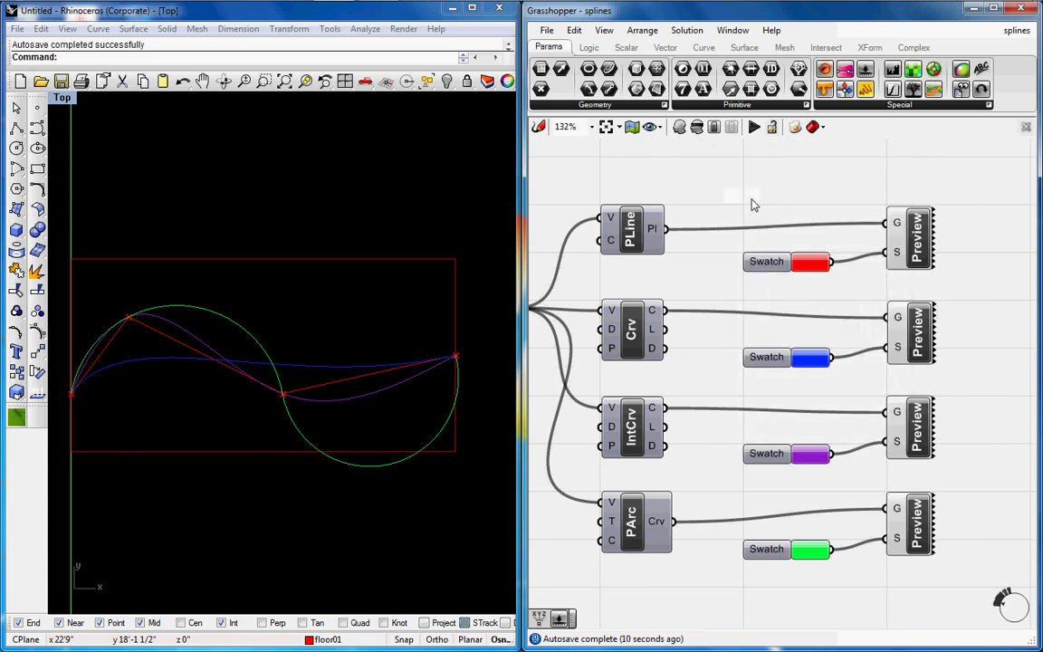